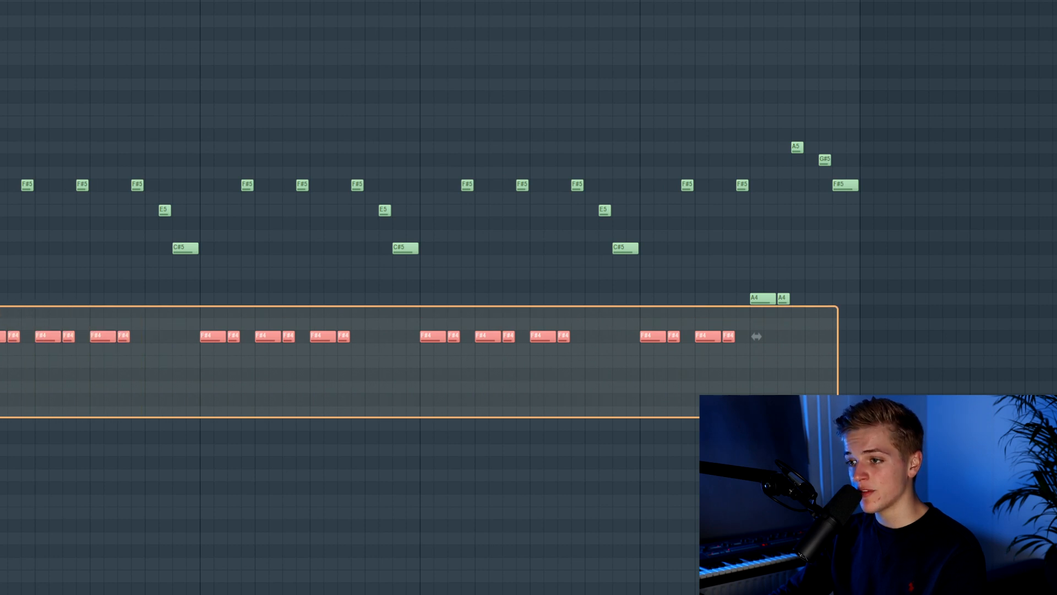
# - Select the low F#4 notes and the repeated F#5 notes in the piano roll to point them out, and deselect them
pyautogui.click(4, 317)
pyautogui.moveTo(18, 179); pyautogui.dragTo(751, 189)
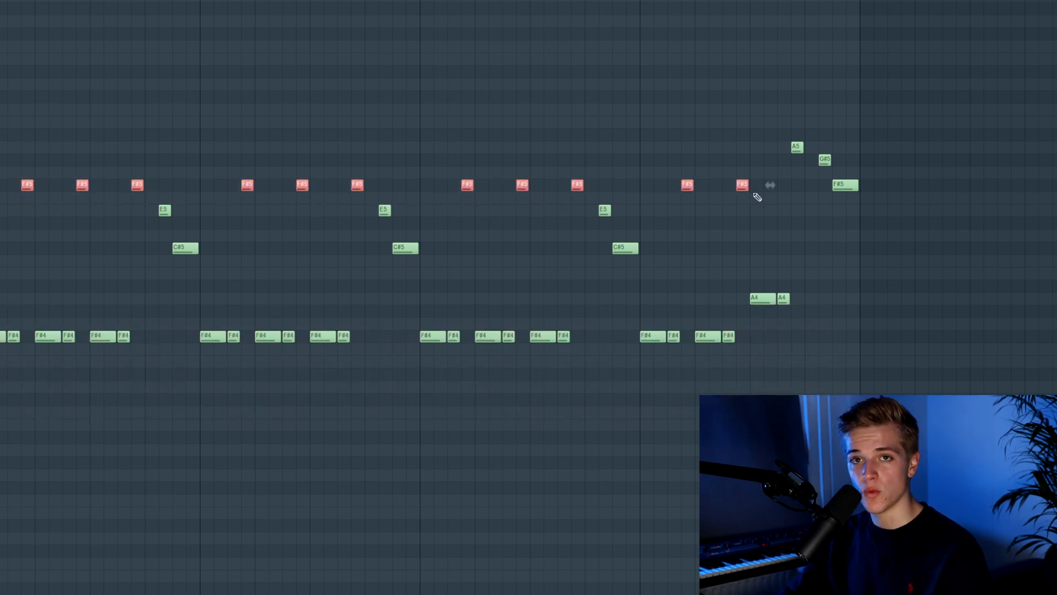
pyautogui.click(481, 148)
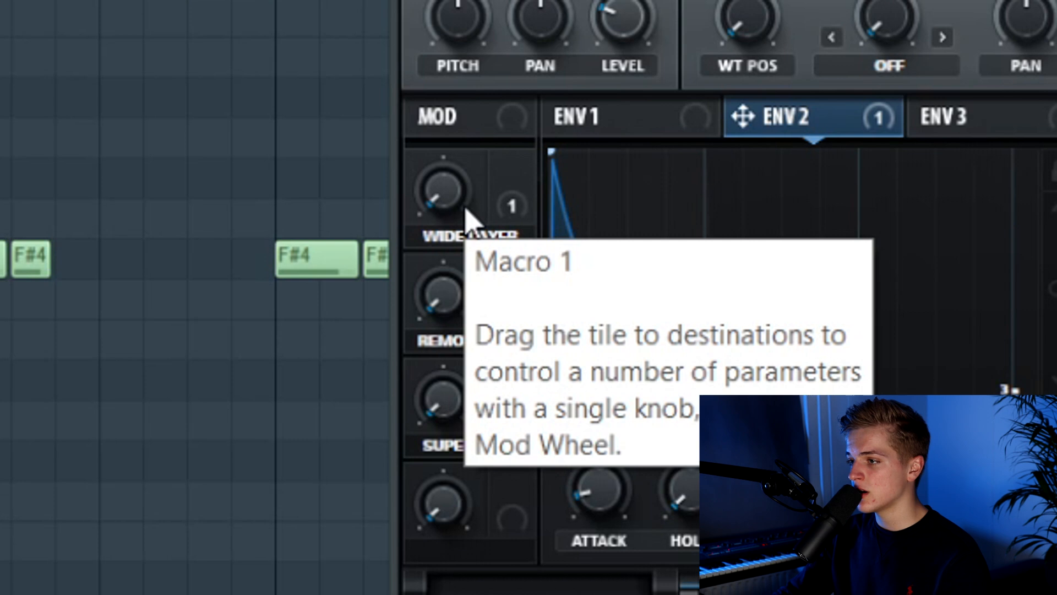
# - Play the pattern while trying out the Wide Layer macro of the BS - Pump The Brakes patch, and stop playback
pyautogui.moveTo(447, 183); pyautogui.dragTo(459, 231)
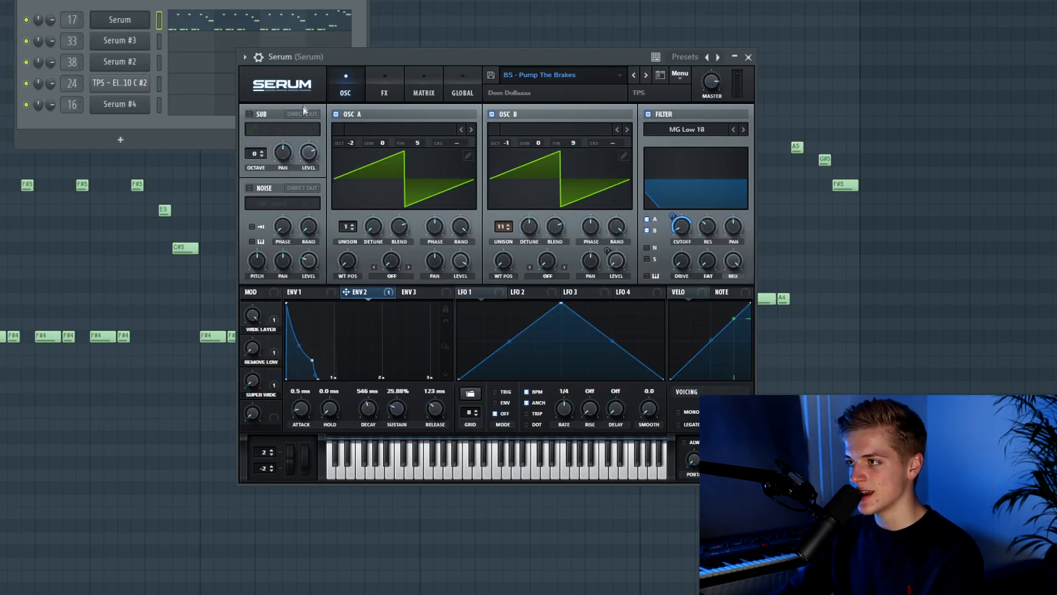
pyautogui.moveTo(342, 61); pyautogui.dragTo(344, 61)
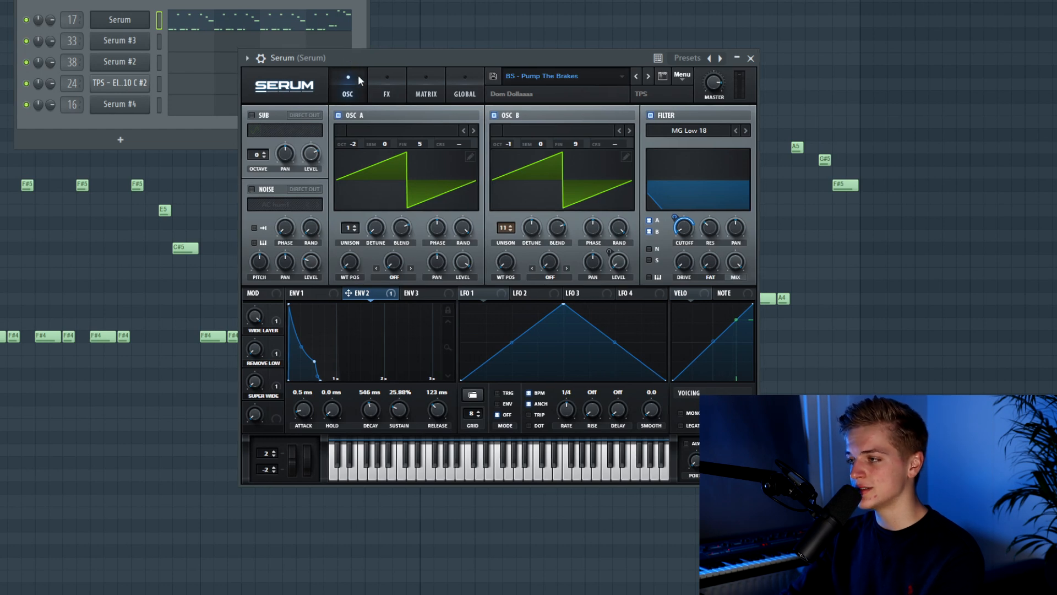
pyautogui.press('space')
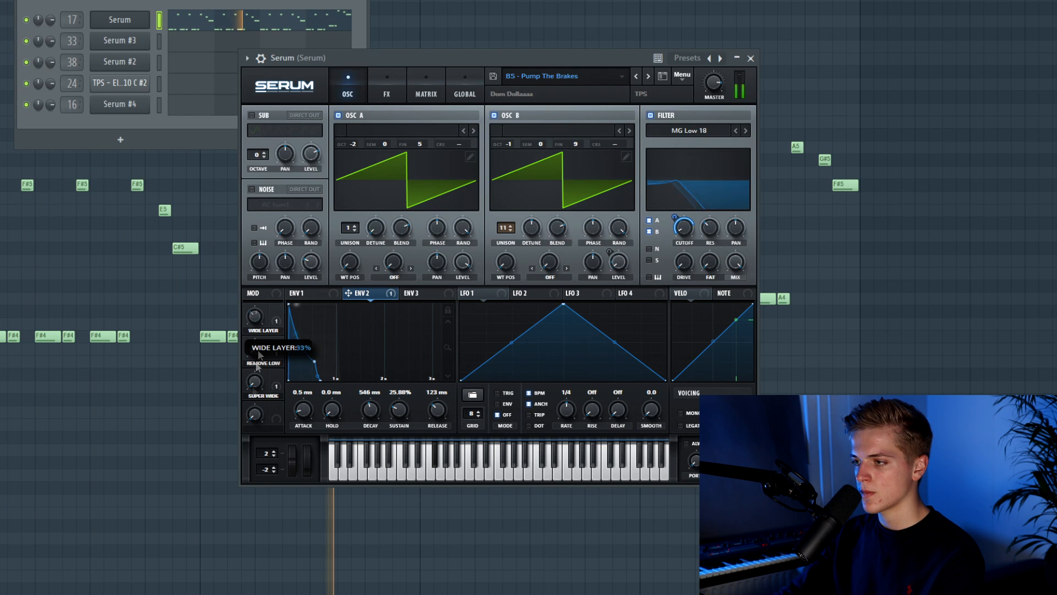
pyautogui.press('space')
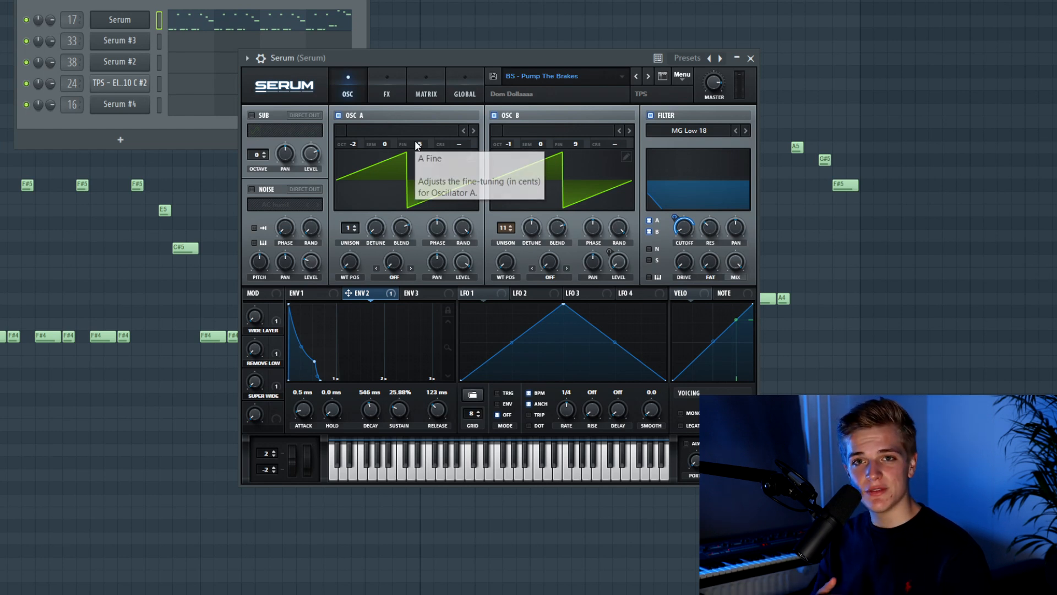
# - Show the bass patch's effects chain and set the attack of envelope 2 to 1.2 ms
pyautogui.click(329, 297)
pyautogui.click(356, 293)
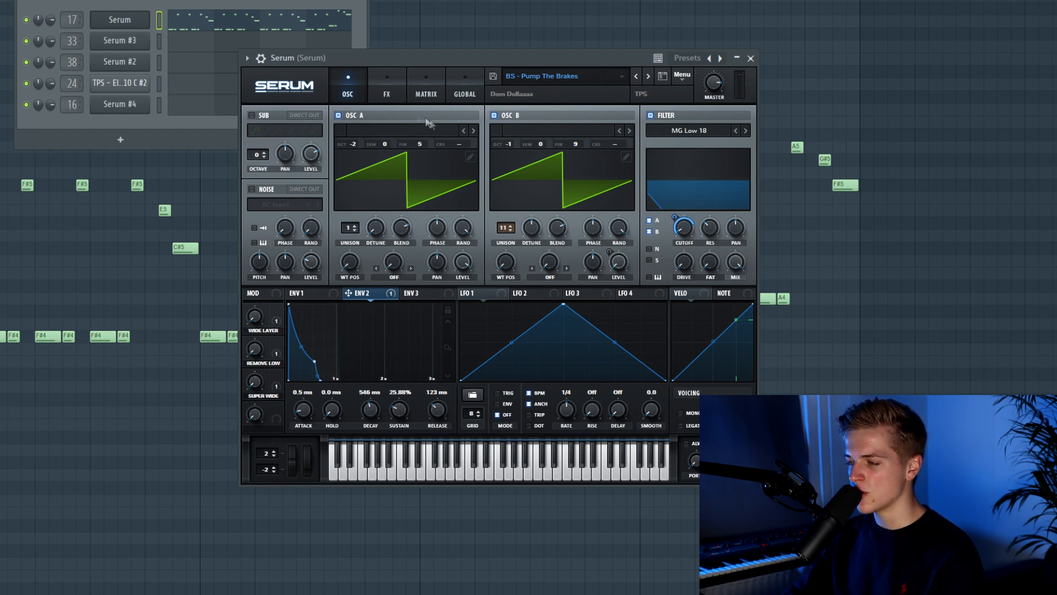
pyautogui.click(387, 91)
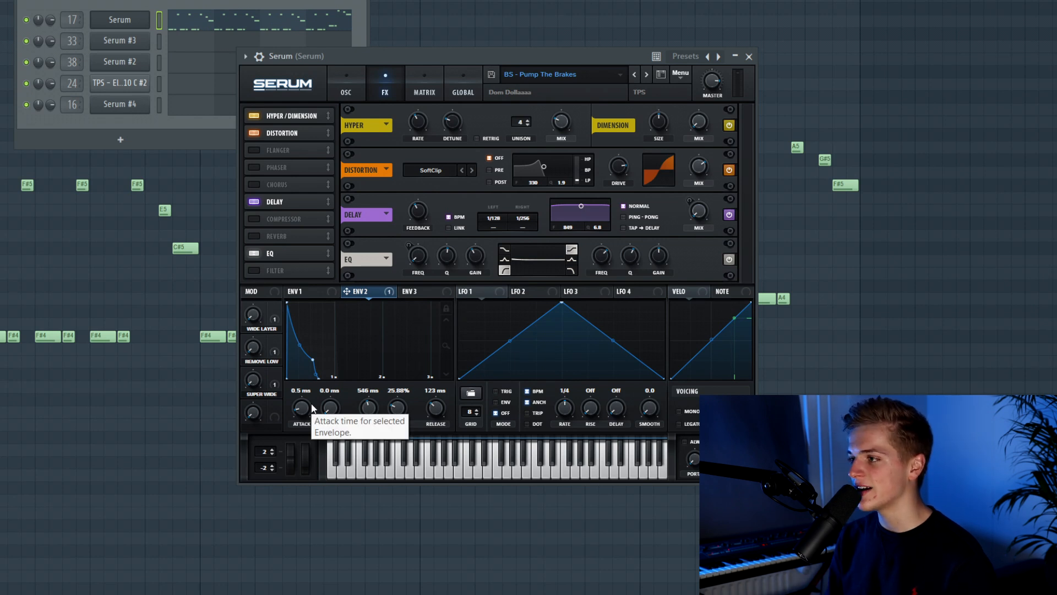
pyautogui.moveTo(312, 408); pyautogui.dragTo(313, 405)
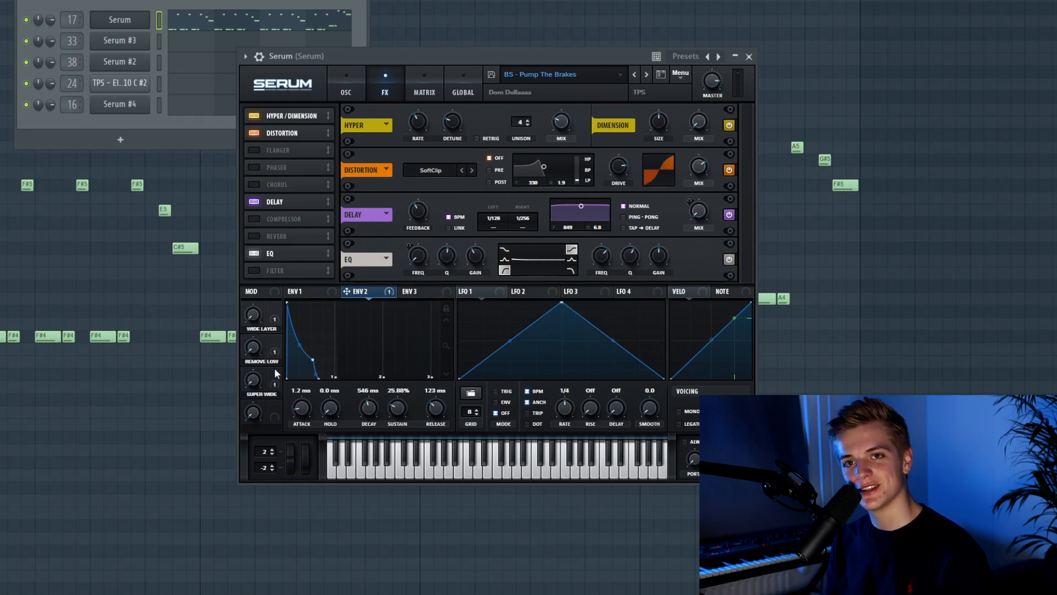
# - Examine the bass patch's oscillators and effects once more, close the synth and play the bassline in the piano roll
pyautogui.click(355, 77)
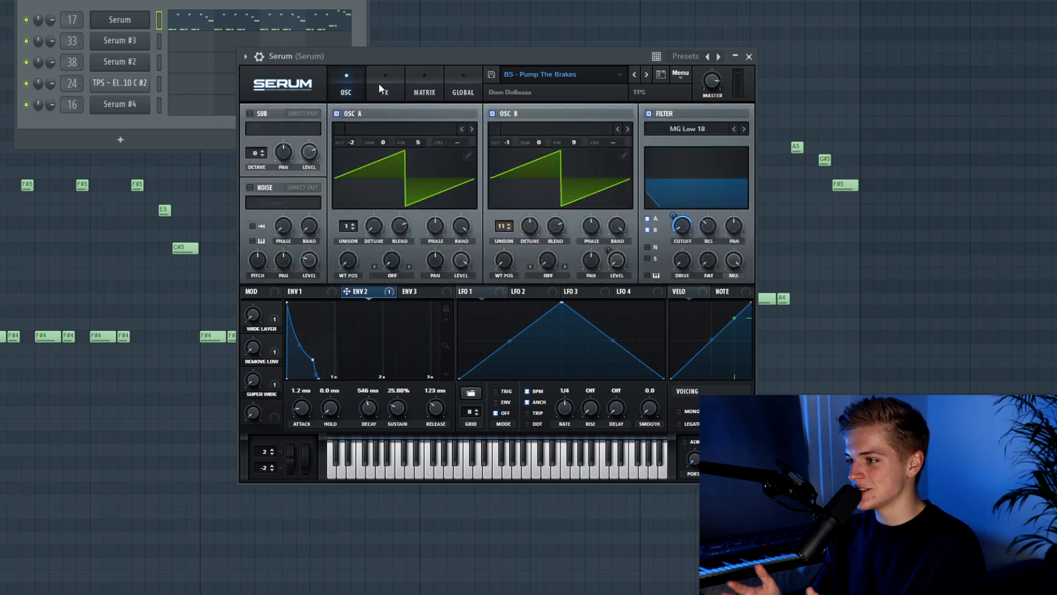
pyautogui.click(386, 90)
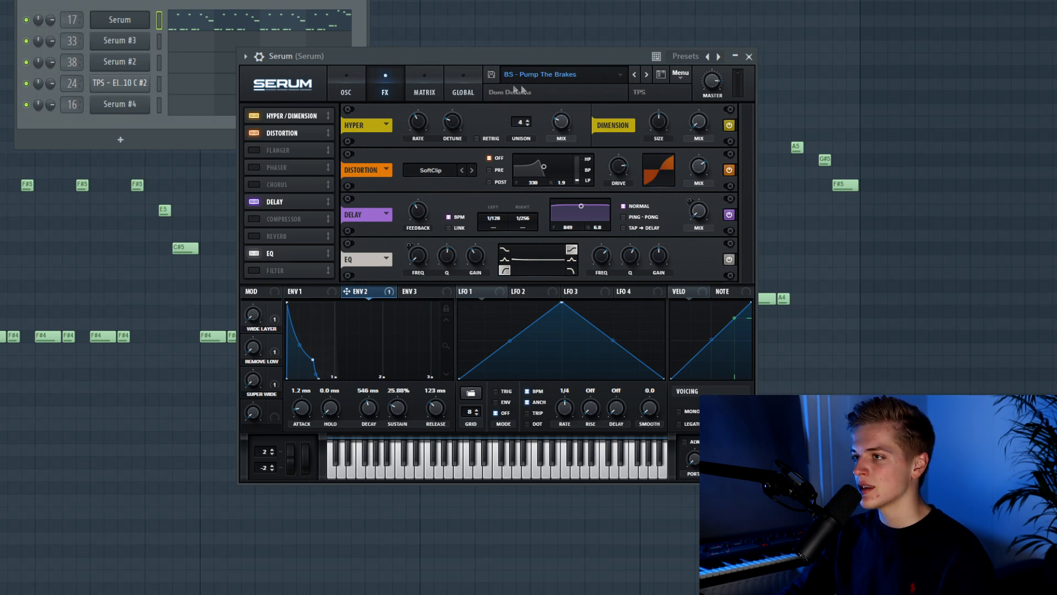
pyautogui.rightClick(155, 298)
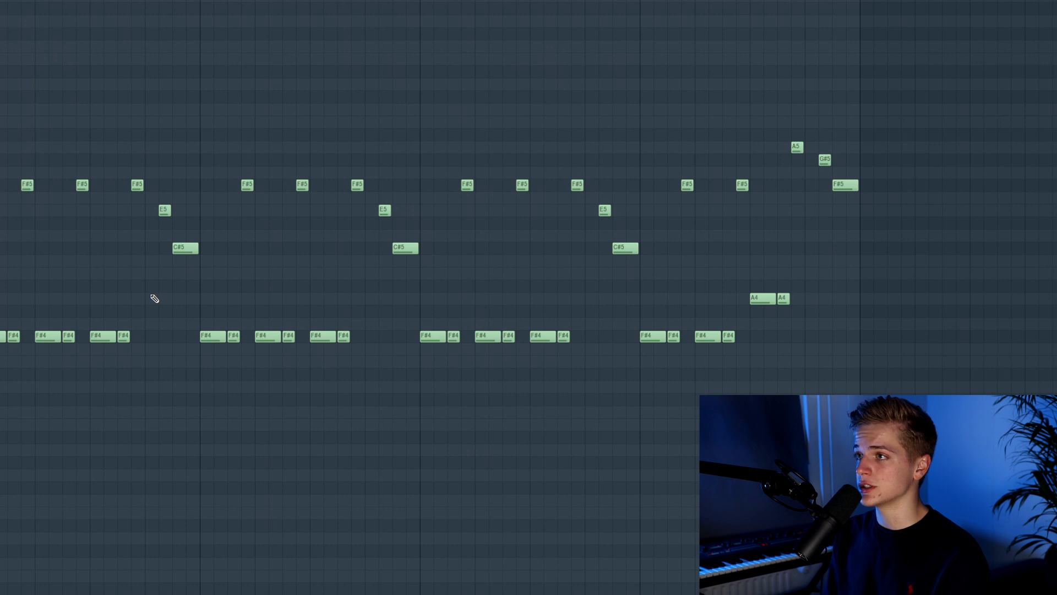
pyautogui.press('space')
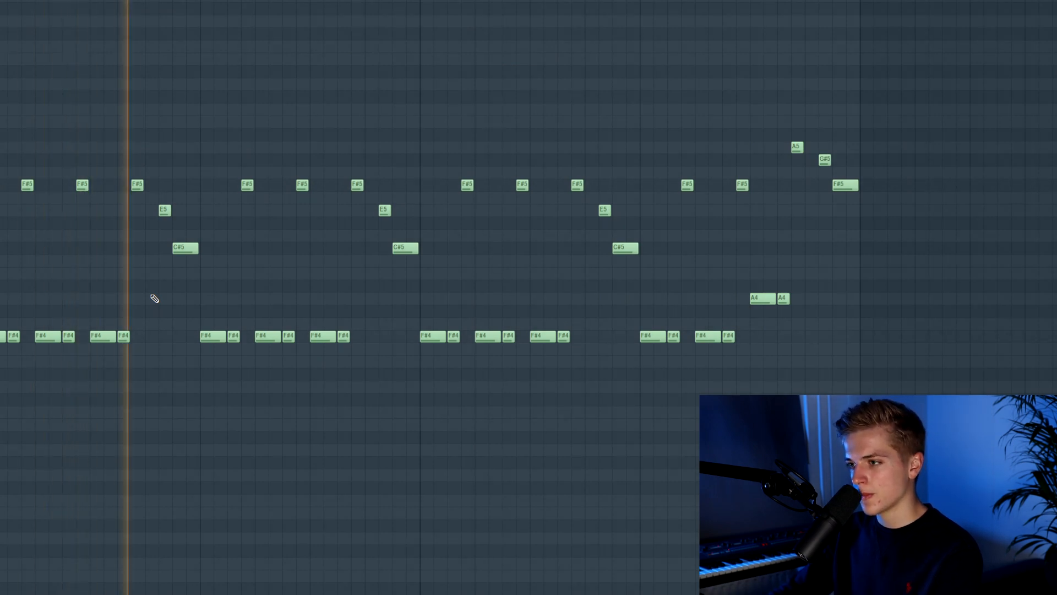
# - Arrange the Kickstart and Maximus windows to examine the bass's mixer effects, including Maximus's low band, and play the bassline
pyautogui.press('F6')
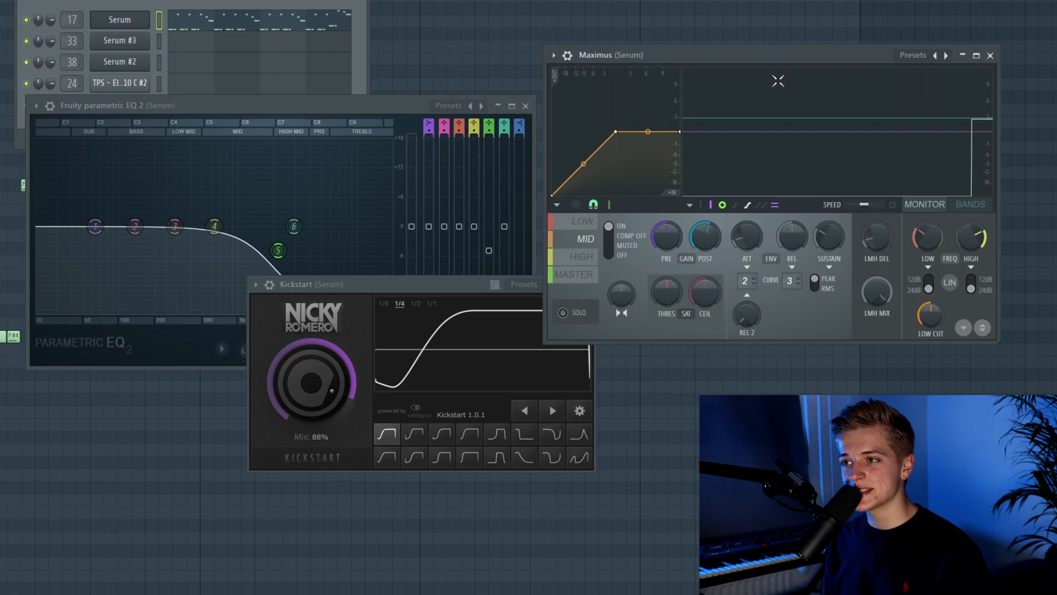
pyautogui.click(175, 106)
pyautogui.click(340, 456)
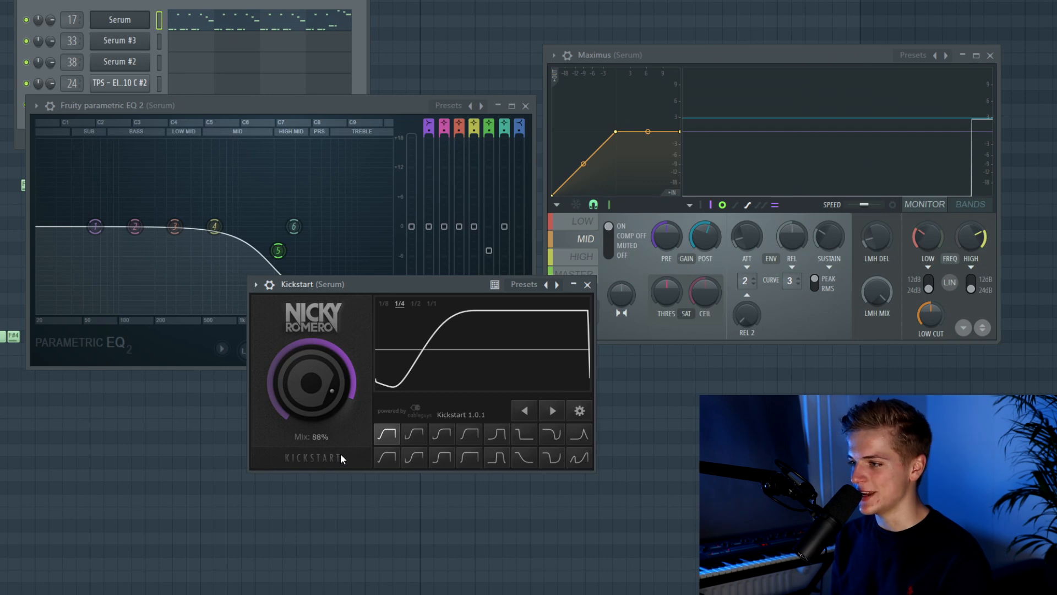
pyautogui.moveTo(474, 285); pyautogui.dragTo(287, 166)
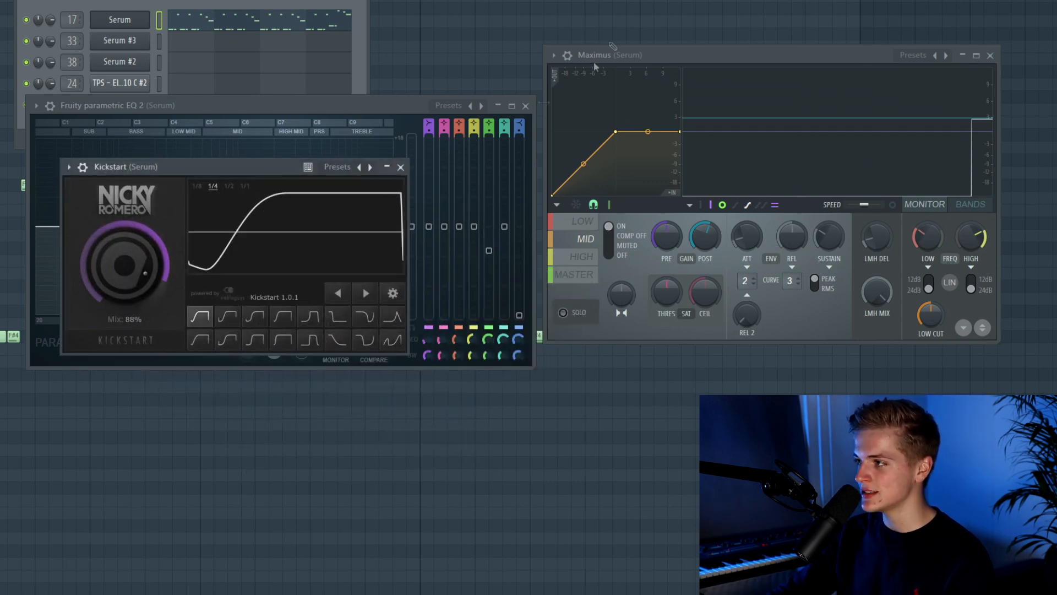
pyautogui.moveTo(638, 55); pyautogui.dragTo(648, 102)
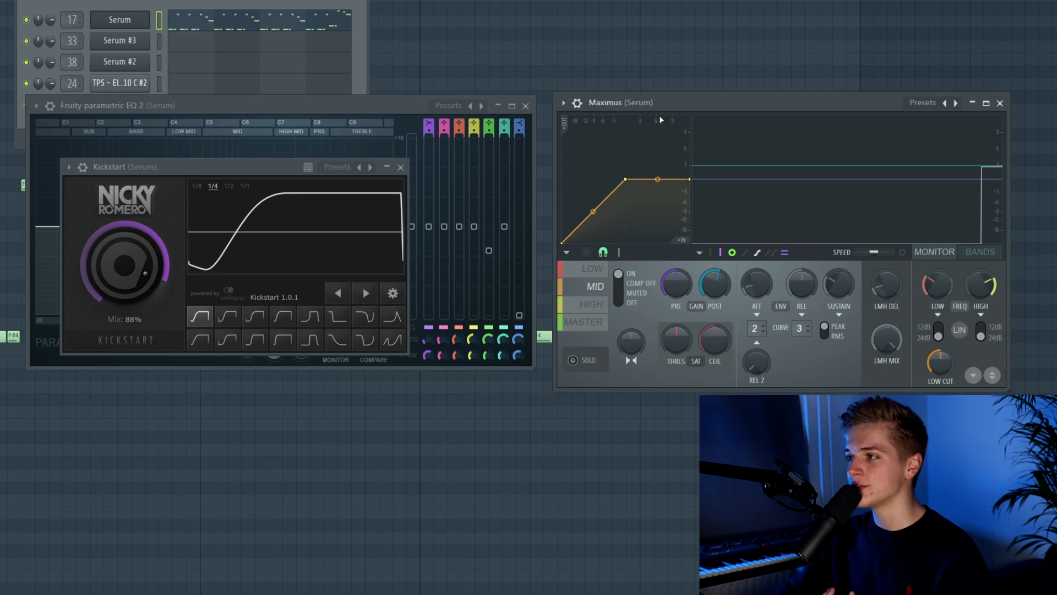
pyautogui.moveTo(660, 111); pyautogui.dragTo(593, 84)
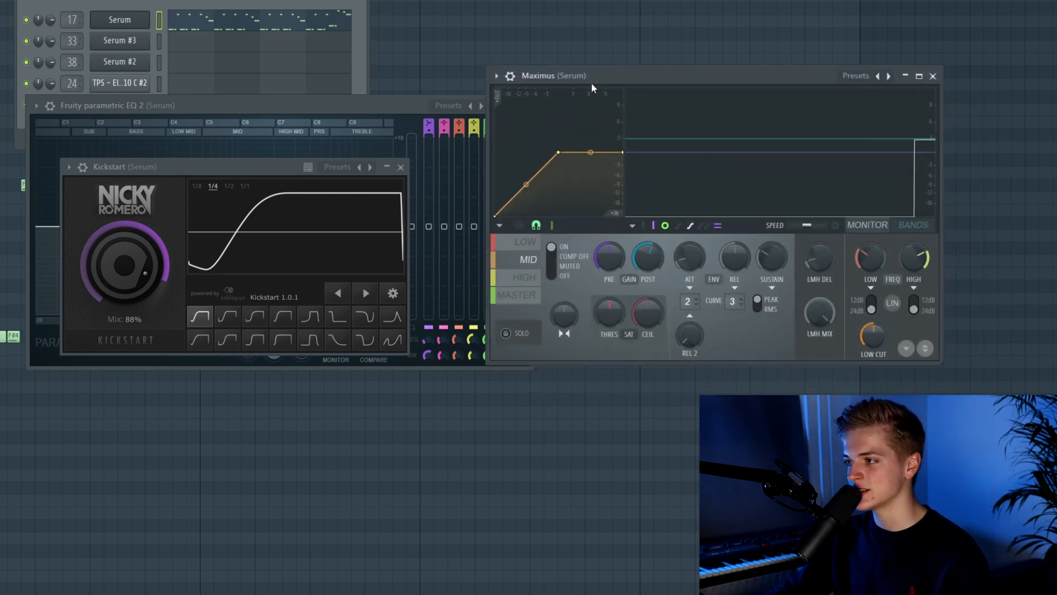
pyautogui.click(523, 242)
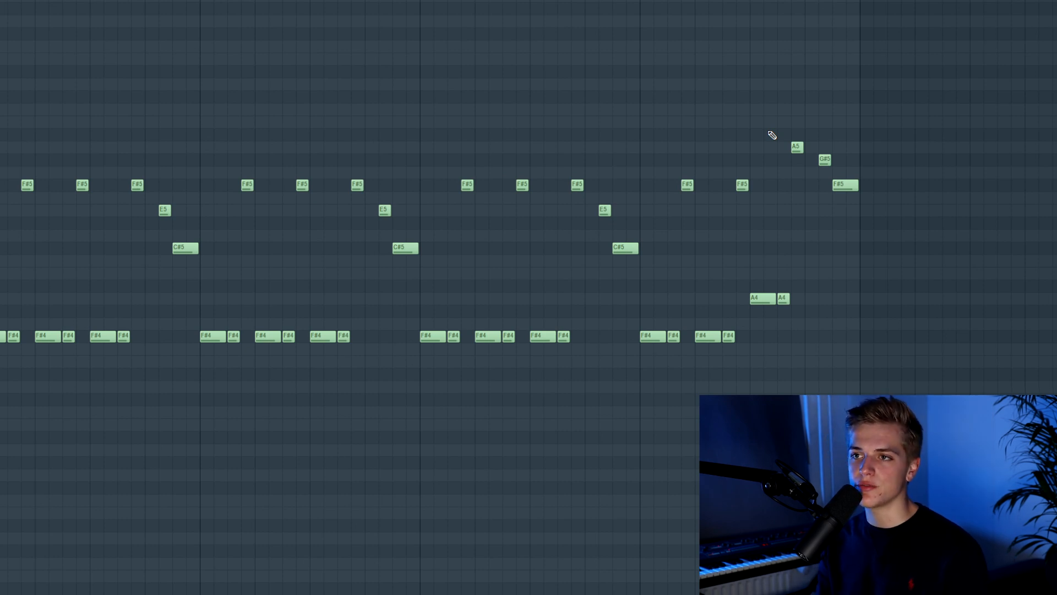
pyautogui.press('space')
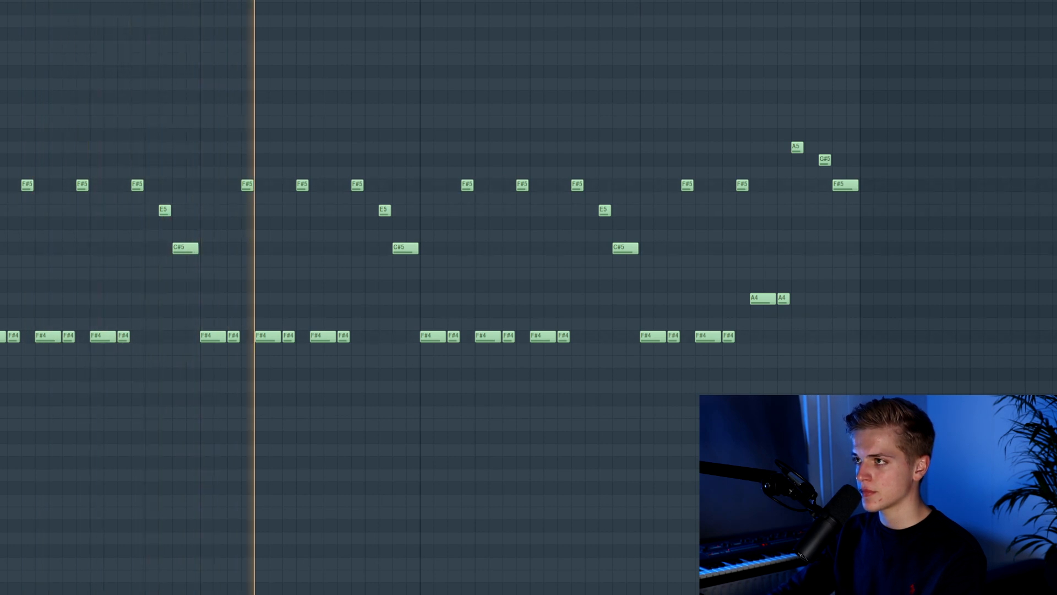
pyautogui.press('space')
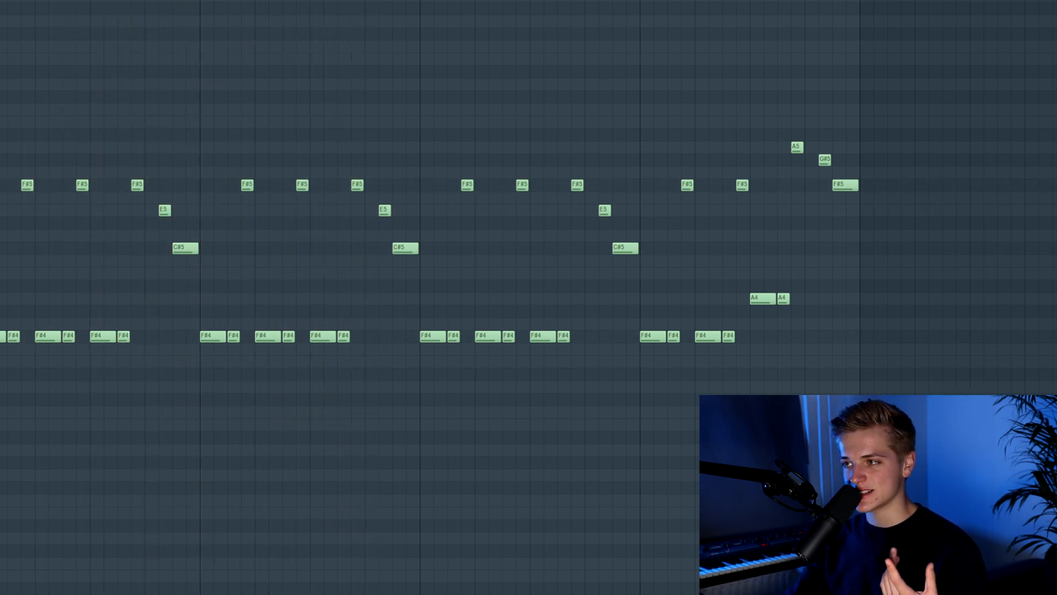
# - Open the Serum #3 channel's LD - Blaze patch and examine envelopes 2 and 3 and LFO 1
pyautogui.press('F6')
pyautogui.click(144, 42)
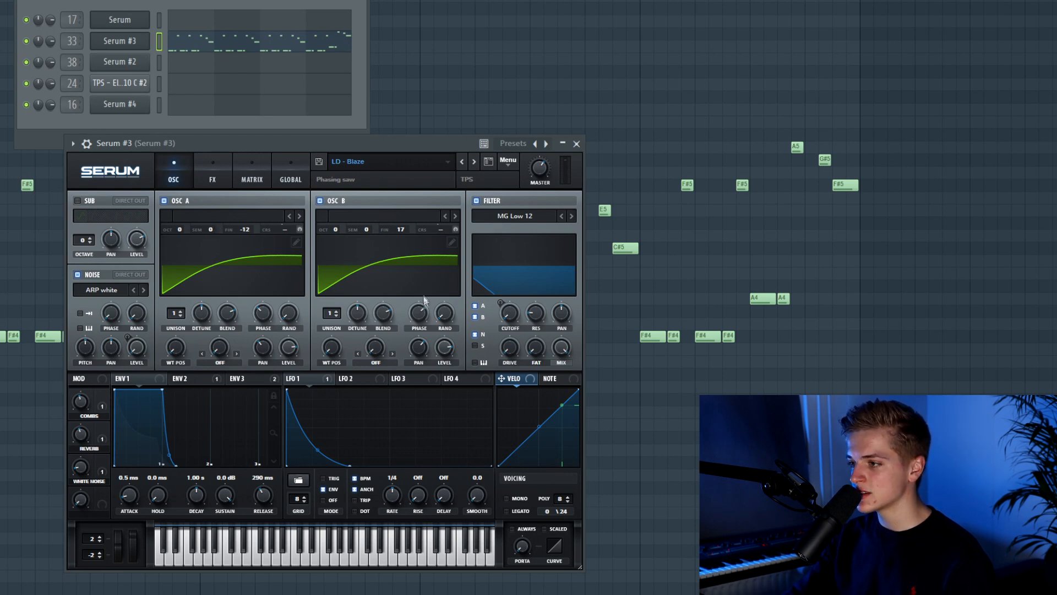
pyautogui.click(225, 377)
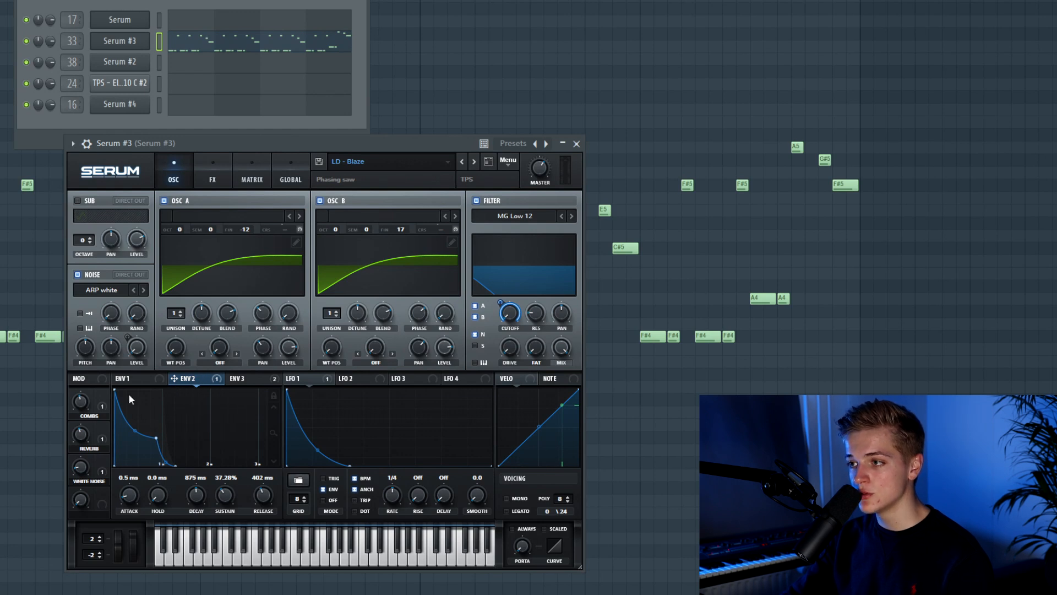
pyautogui.click(237, 379)
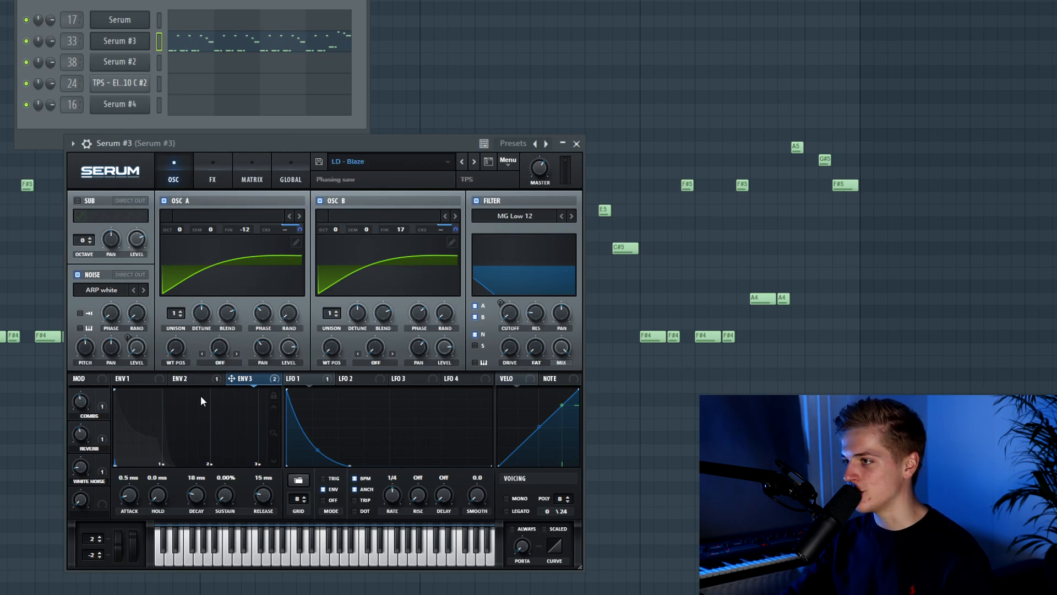
pyautogui.moveTo(210, 139); pyautogui.dragTo(313, 98)
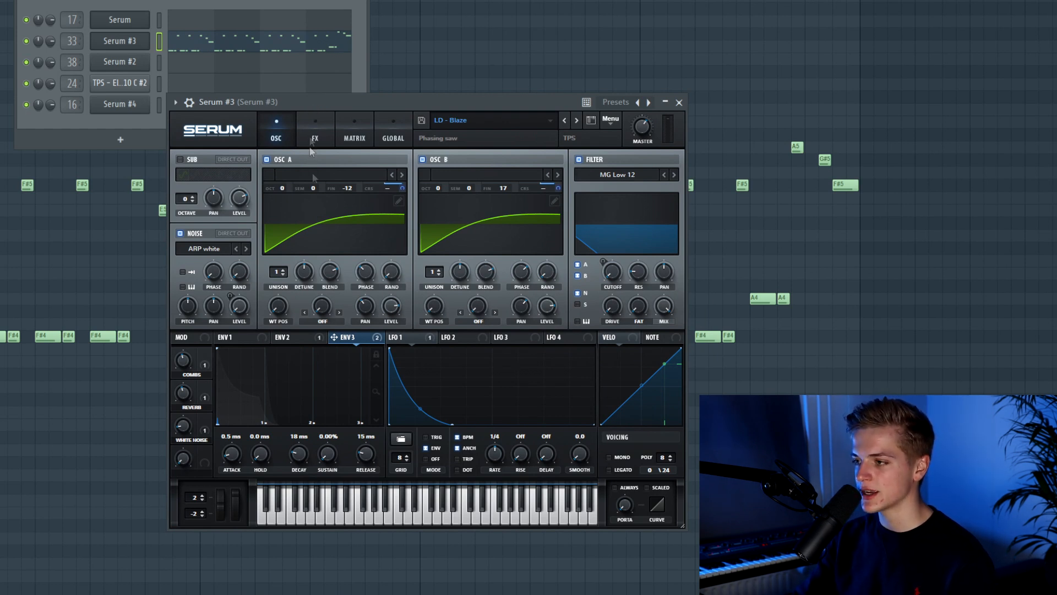
pyautogui.click(399, 337)
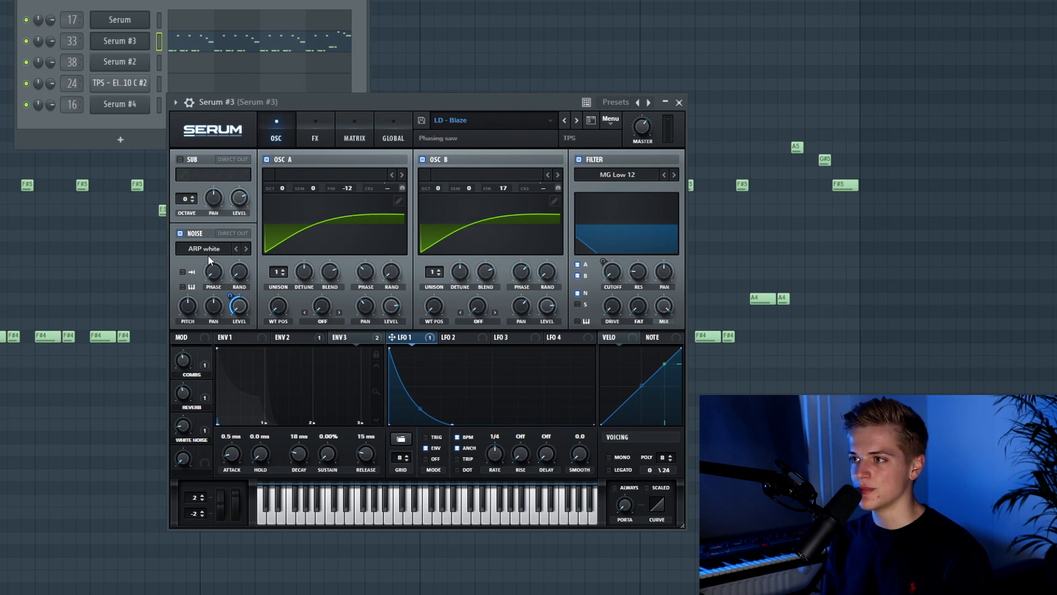
# - Examine the LD - Blaze effects chain and the channel's Fruity parametric EQ 2 curve, and close the EQ
pyautogui.click(315, 132)
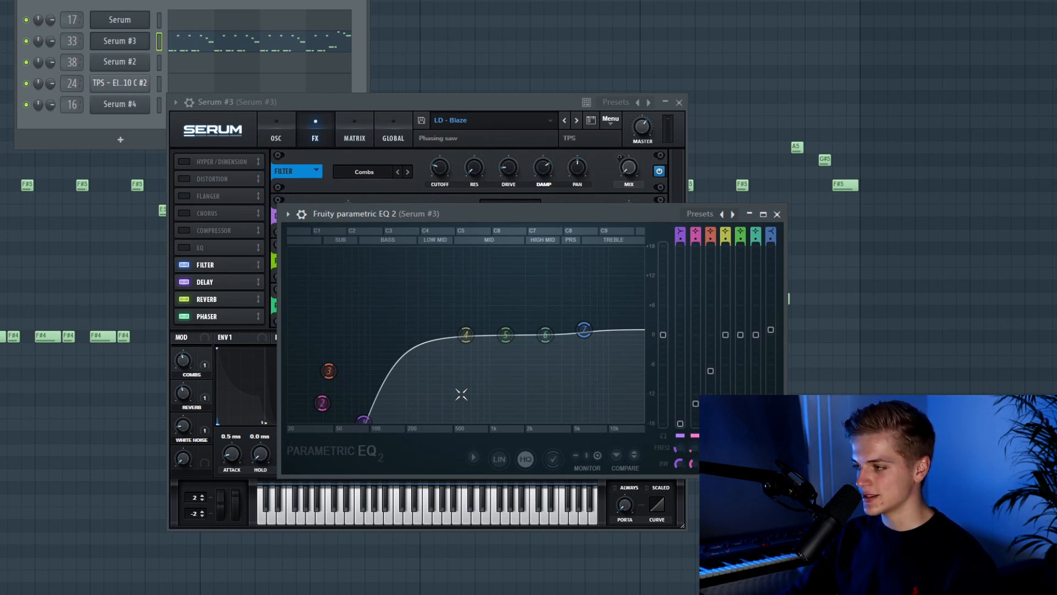
pyautogui.moveTo(585, 333)
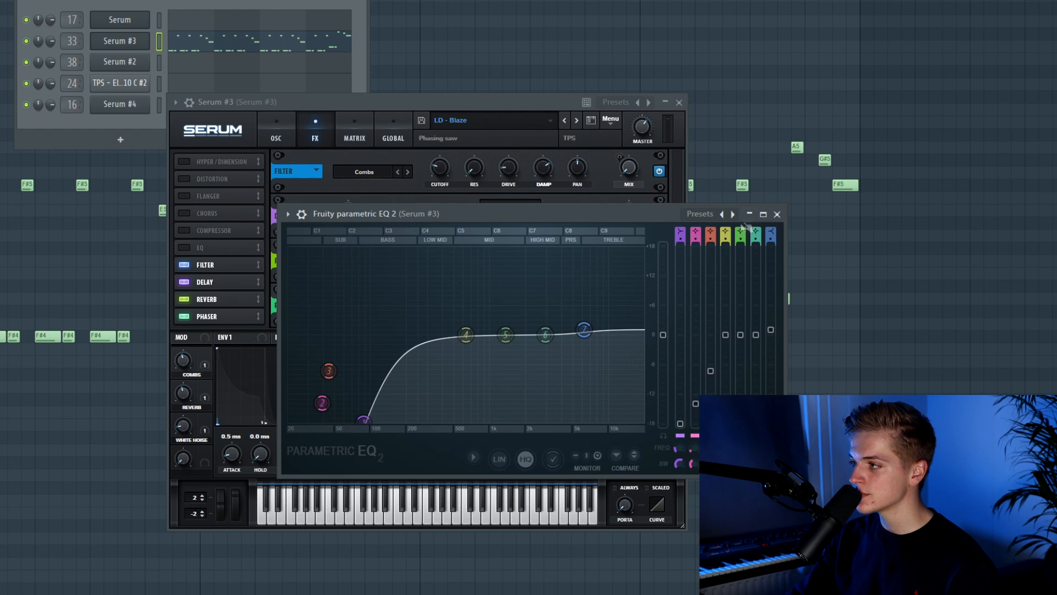
pyautogui.click(777, 214)
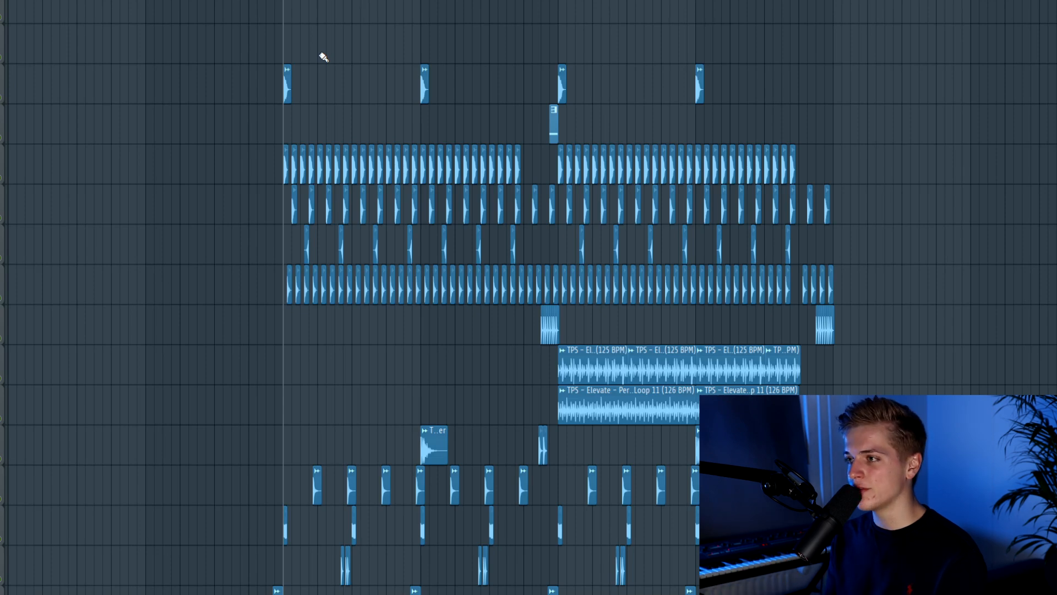
# - Place the playback position just before the drums start in the playlist and play the full drum arrangement
pyautogui.click(275, 1)
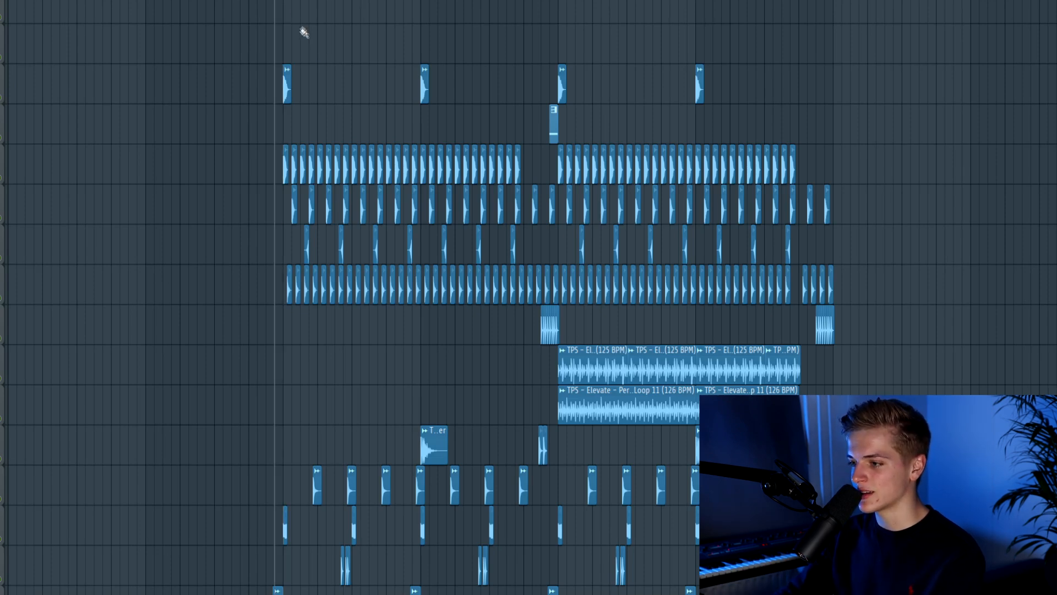
pyautogui.scroll(3, 304, 35)
pyautogui.scroll(-2, 304, 36)
pyautogui.scroll(2, 687, 54)
pyautogui.scroll(-1, 690, 52)
pyautogui.scroll(1, 693, 48)
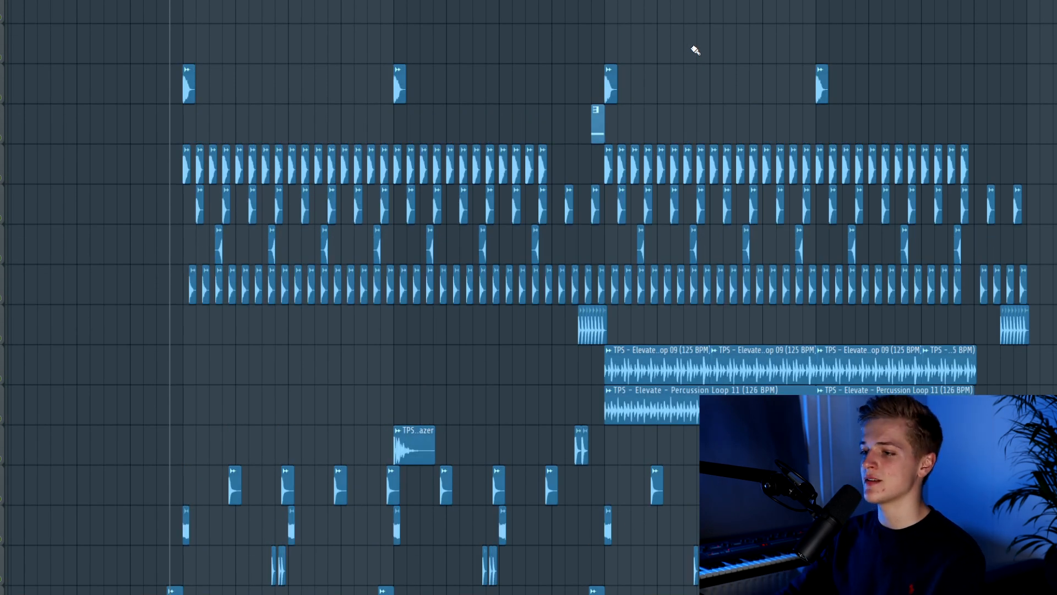
pyautogui.press('space')
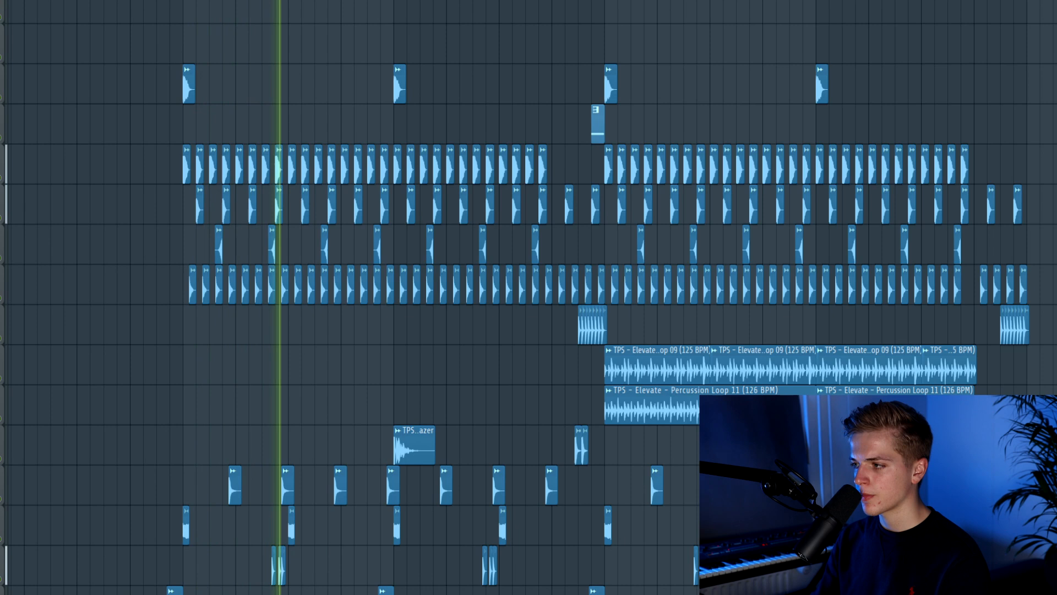
# - Unmute the two playlist tracks directly below the kick track
pyautogui.scroll(-3, 352, 298)
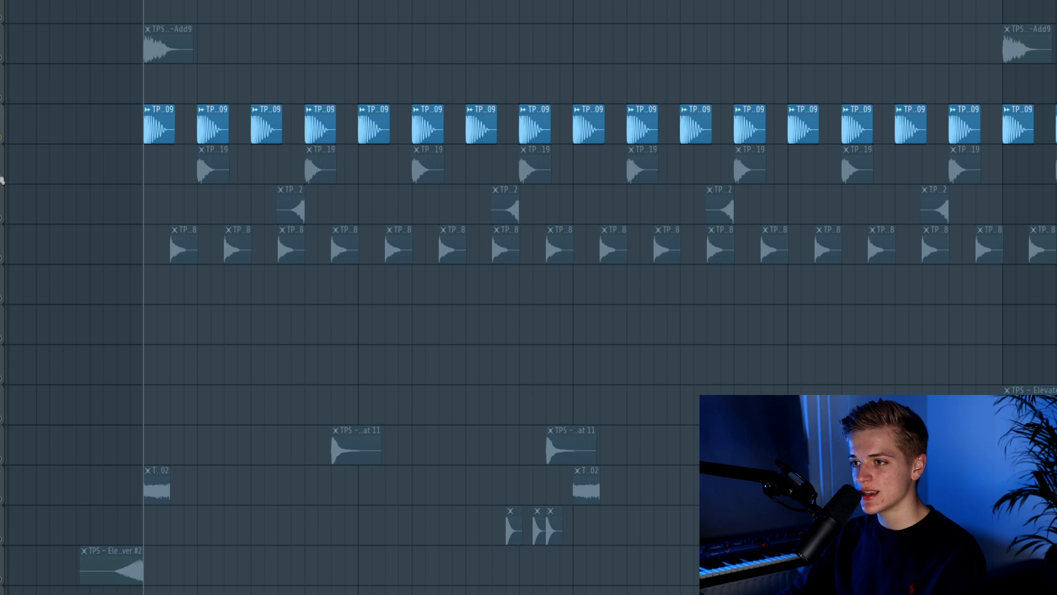
pyautogui.click(4, 179)
pyautogui.click(5, 215)
# - Select the first bar of the drum arrangement as the playback range and play it
pyautogui.scroll(5, 259, 203)
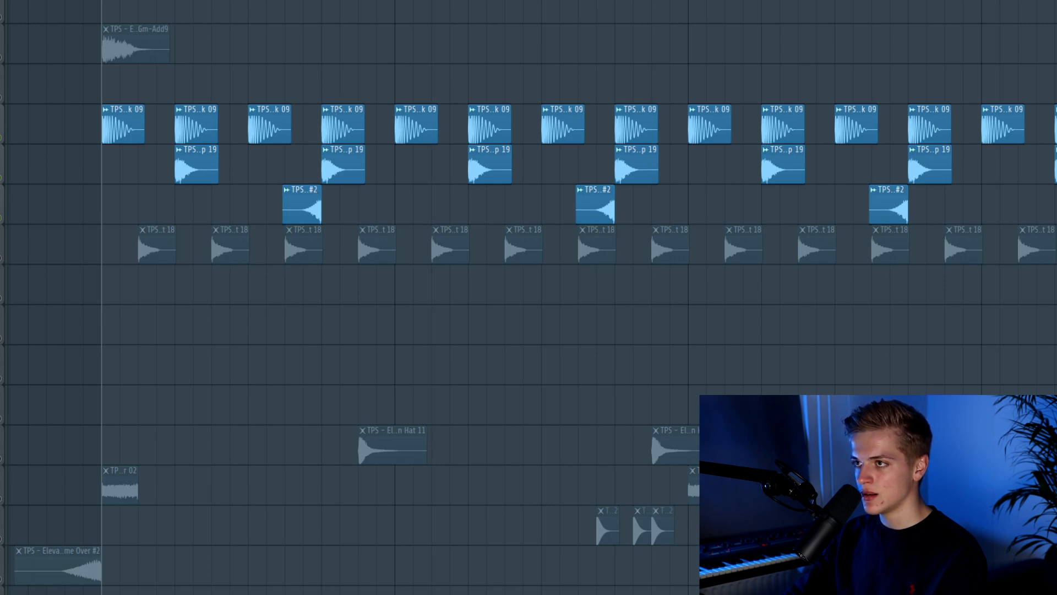
pyautogui.moveTo(103, 17); pyautogui.dragTo(389, 78)
pyautogui.press('space')
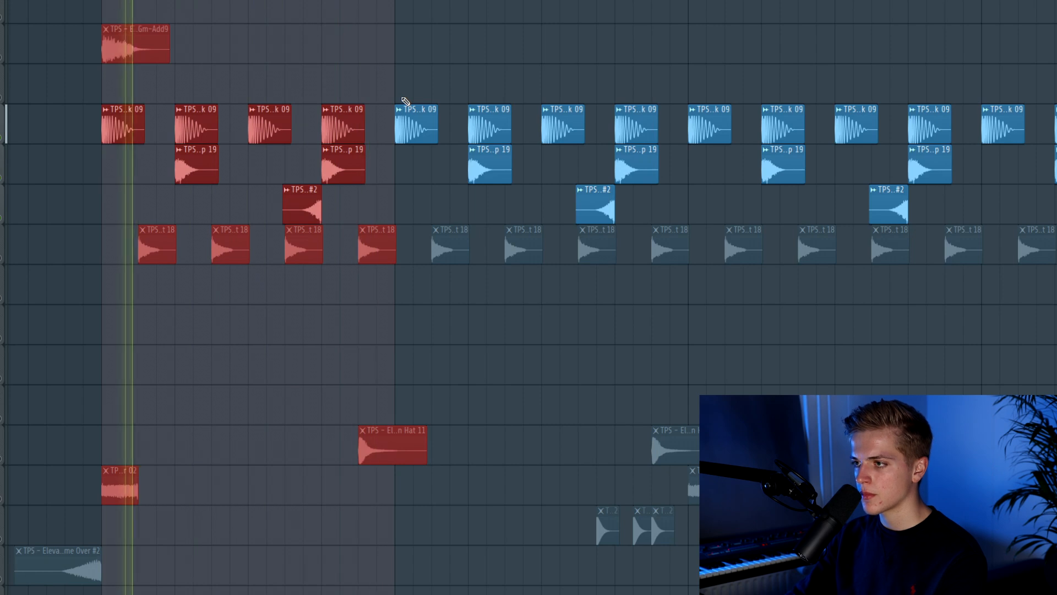
# - Unmute the Hat 18 track below the kick and clap layers and play the selected first bar
pyautogui.press('space')
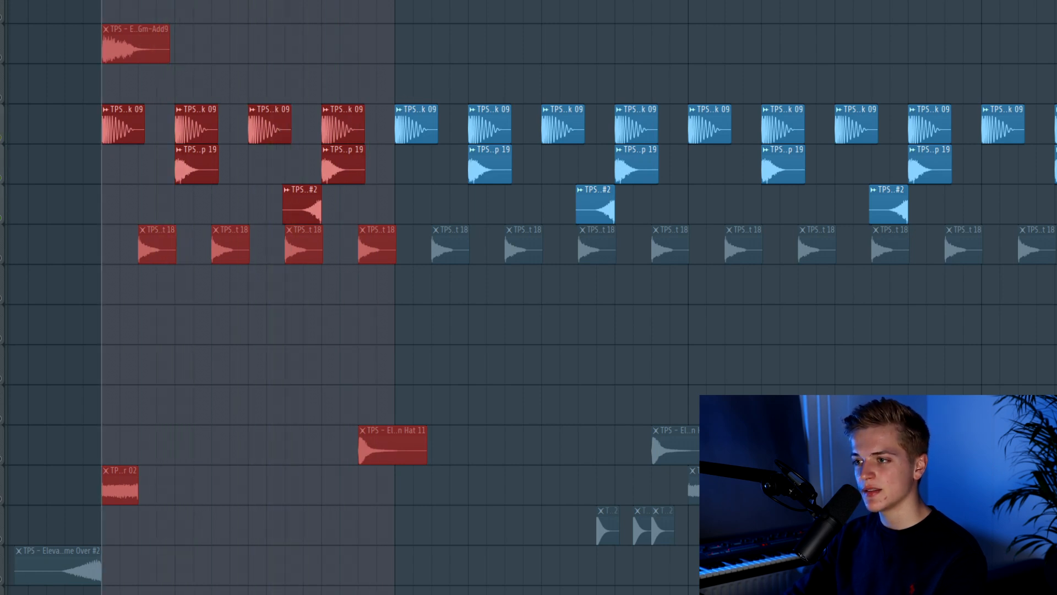
pyautogui.click(6, 260)
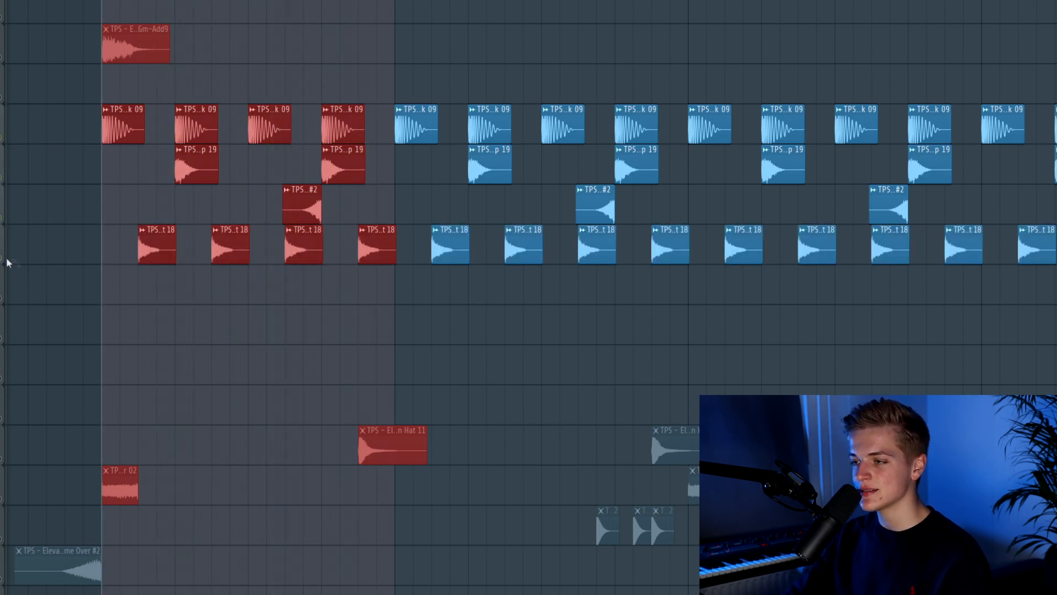
pyautogui.press('space')
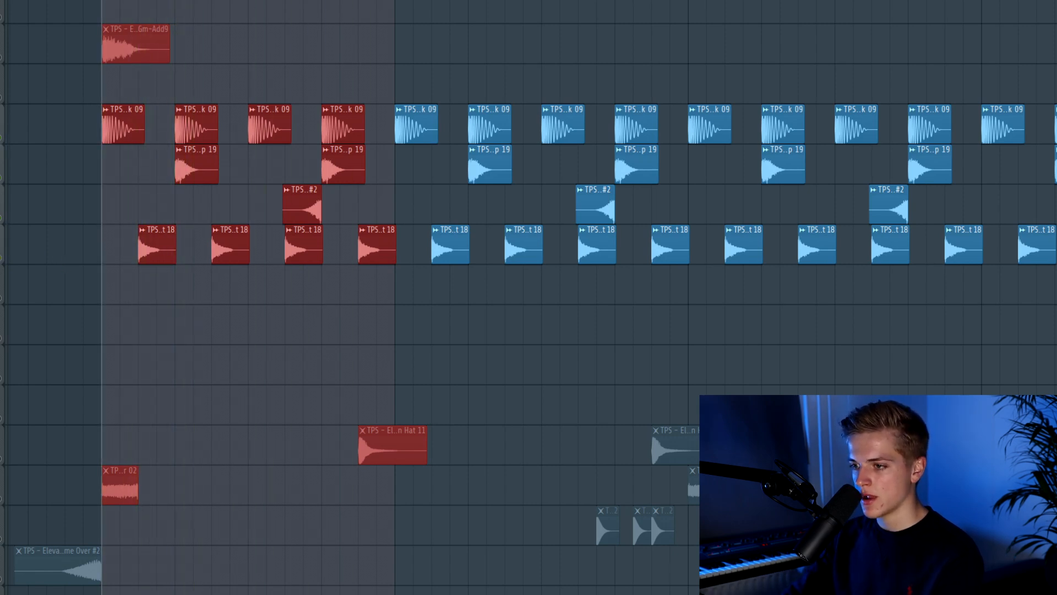
# - Unmute the Open Hat 11 track and play the first bar with it included
pyautogui.click(2, 462)
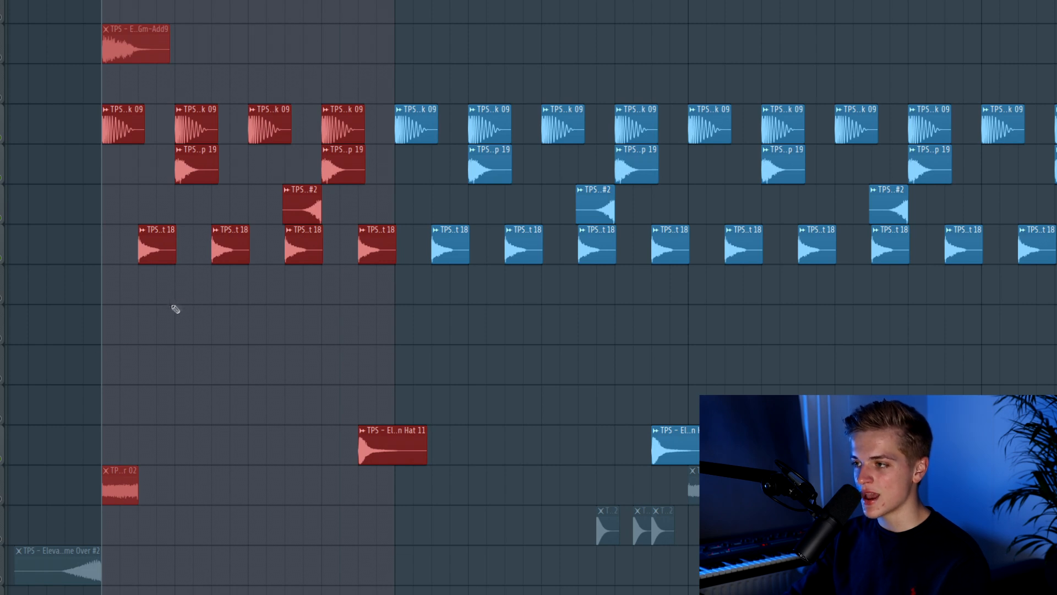
pyautogui.press('space')
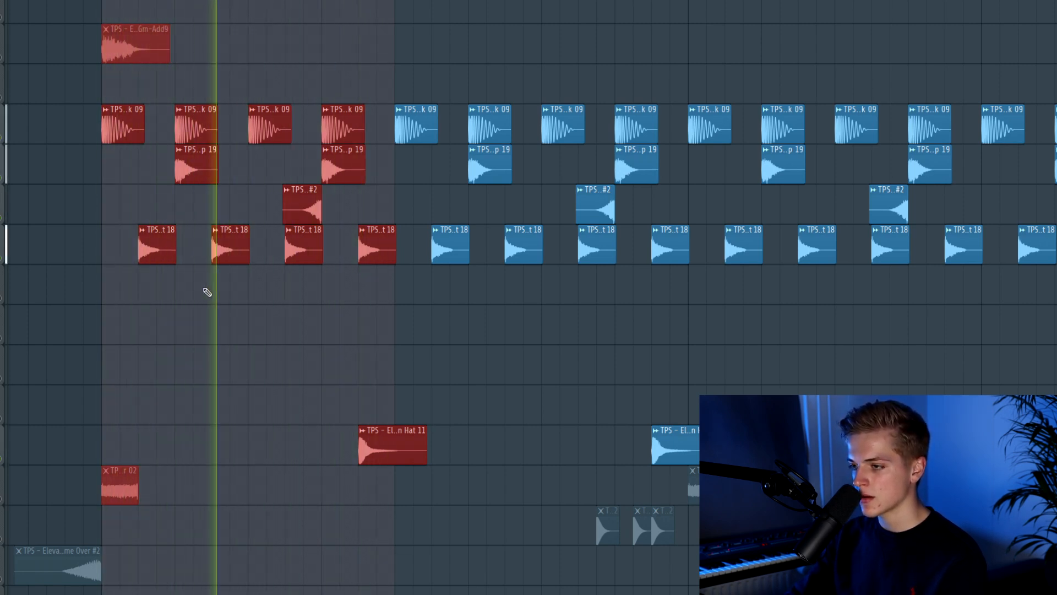
pyautogui.press('space')
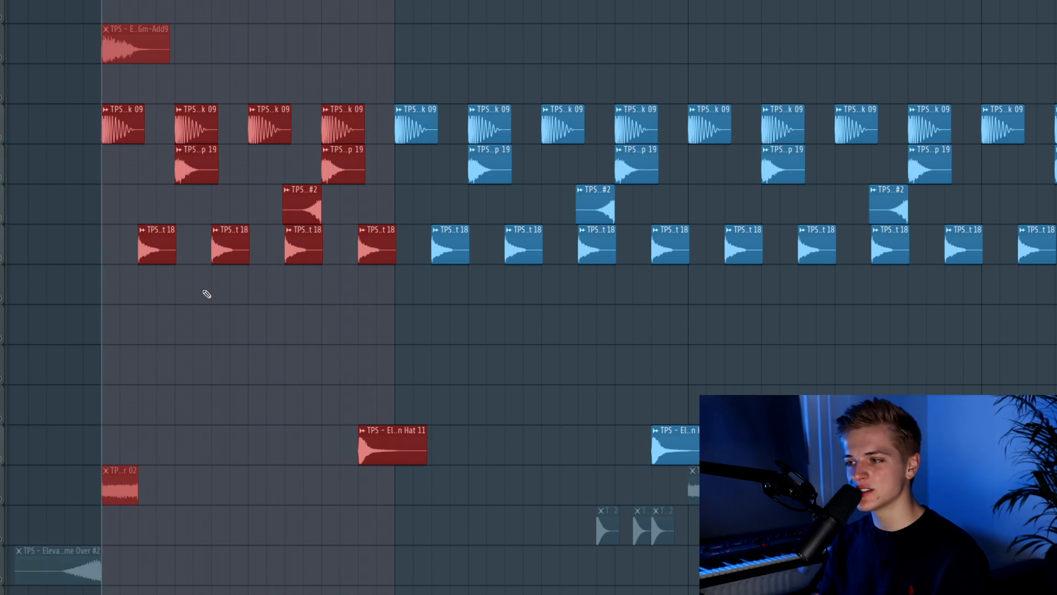
# - Deselect the drum clips and unmute the track directly below Open Hat 11
pyautogui.scroll(-5, 207, 294)
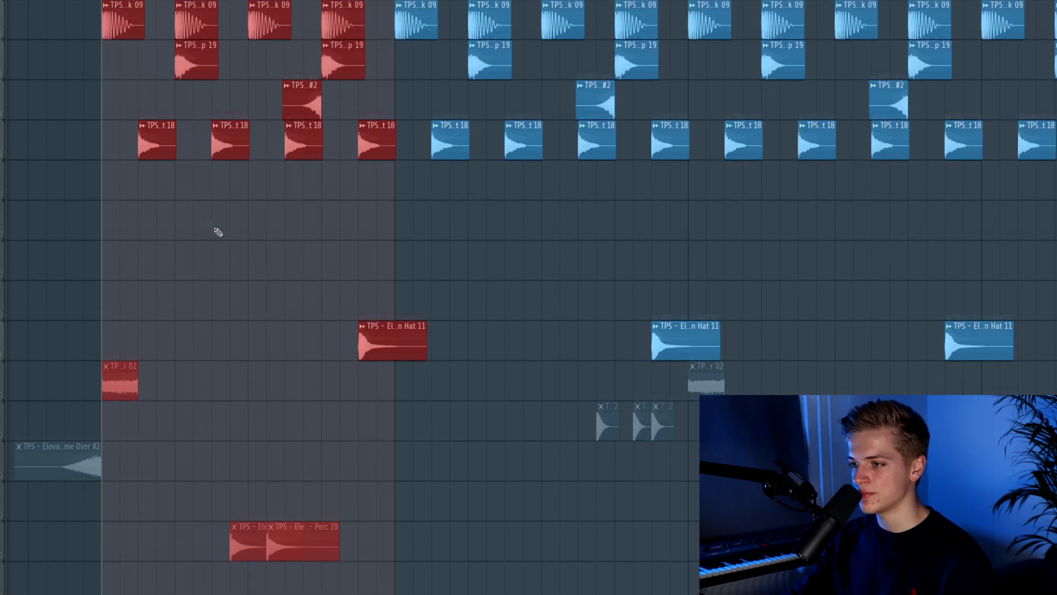
pyautogui.click(194, 247)
pyautogui.click(4, 298)
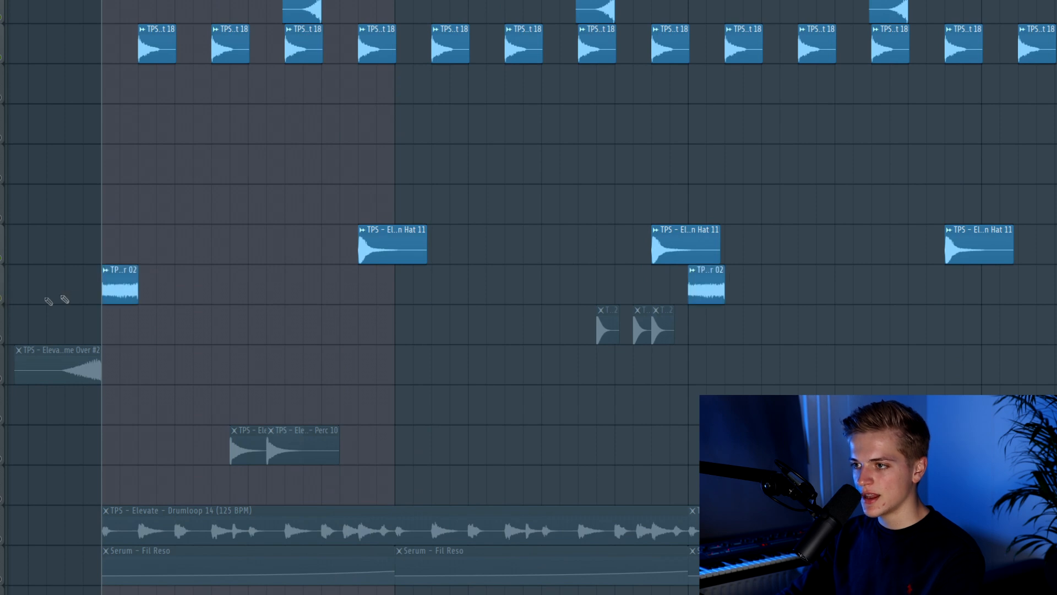
# - Examine how the kick, clap, hat and open hat layers are placed across the first bars of the drum arrangement
pyautogui.scroll(2, 122, 289)
pyautogui.scroll(2, 122, 289)
pyautogui.scroll(-3, 122, 289)
pyautogui.scroll(3, 246, 299)
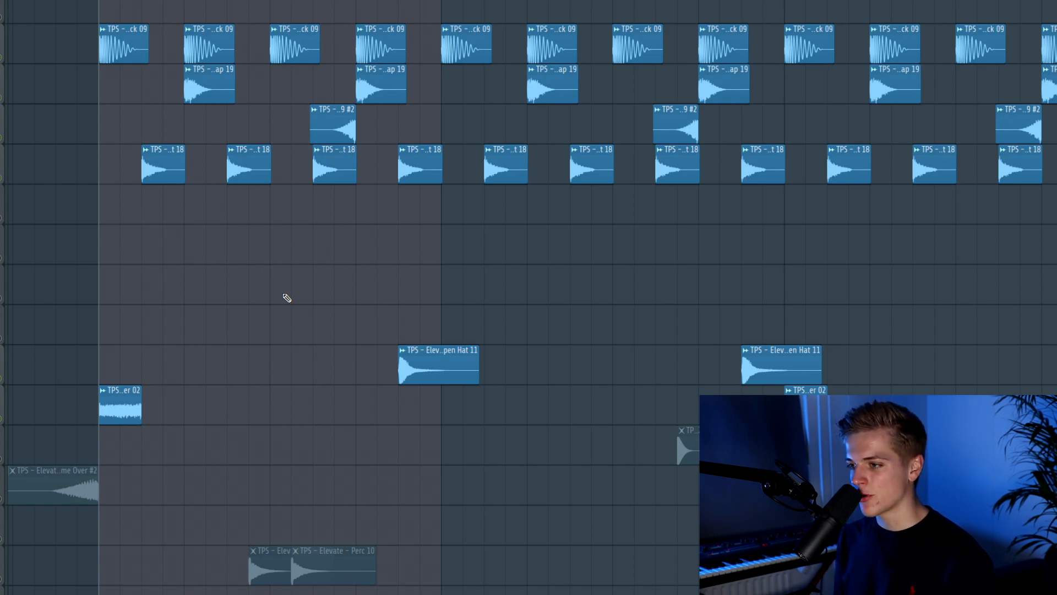
pyautogui.scroll(3, 287, 297)
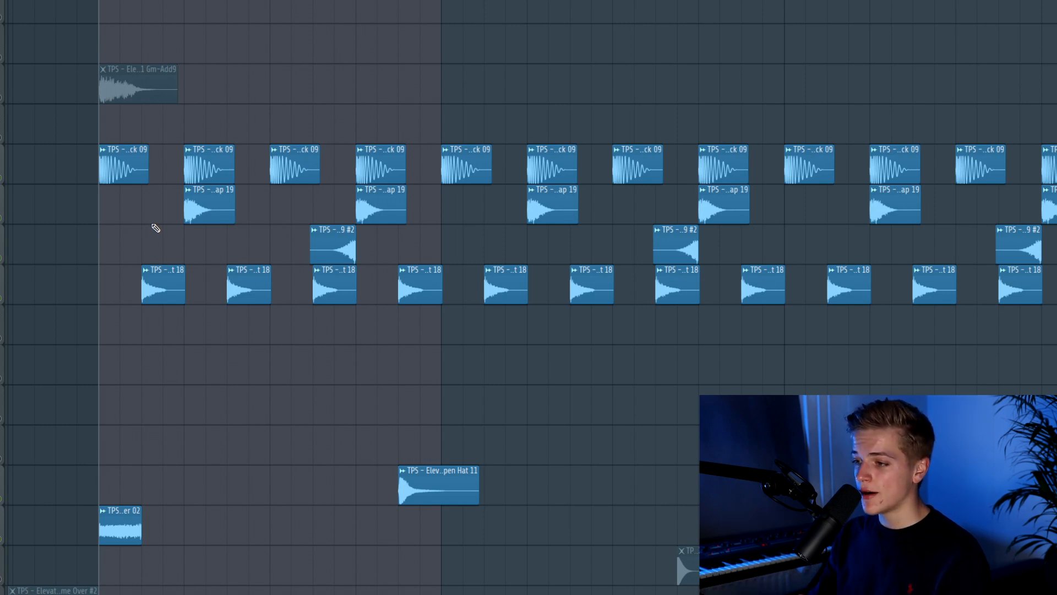
pyautogui.scroll(-3, 155, 380)
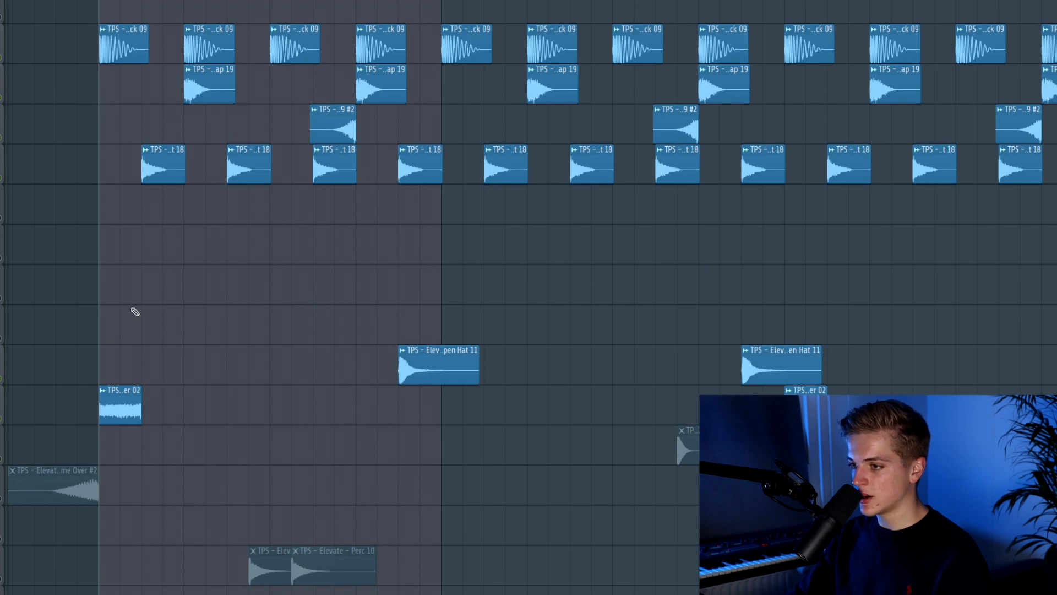
pyautogui.scroll(3, 137, 310)
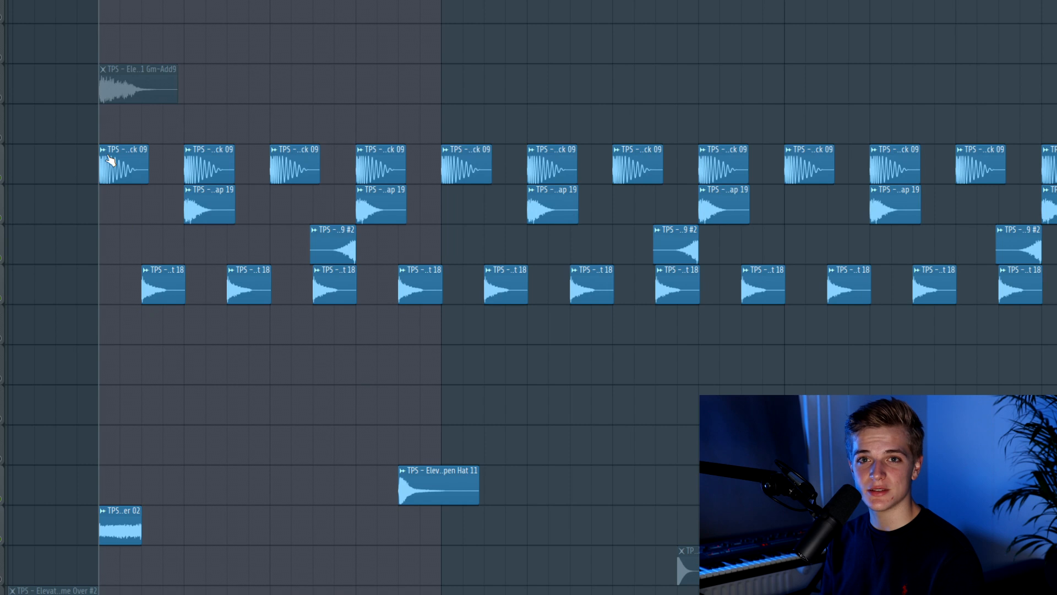
# - Unmute the Perc 10 track and the track of short hits at the end of the second bar
pyautogui.keyDown('ctrl'); pyautogui.scroll(-2, 38, 331); pyautogui.keyUp('ctrl')
pyautogui.scroll(-5, 22, 441)
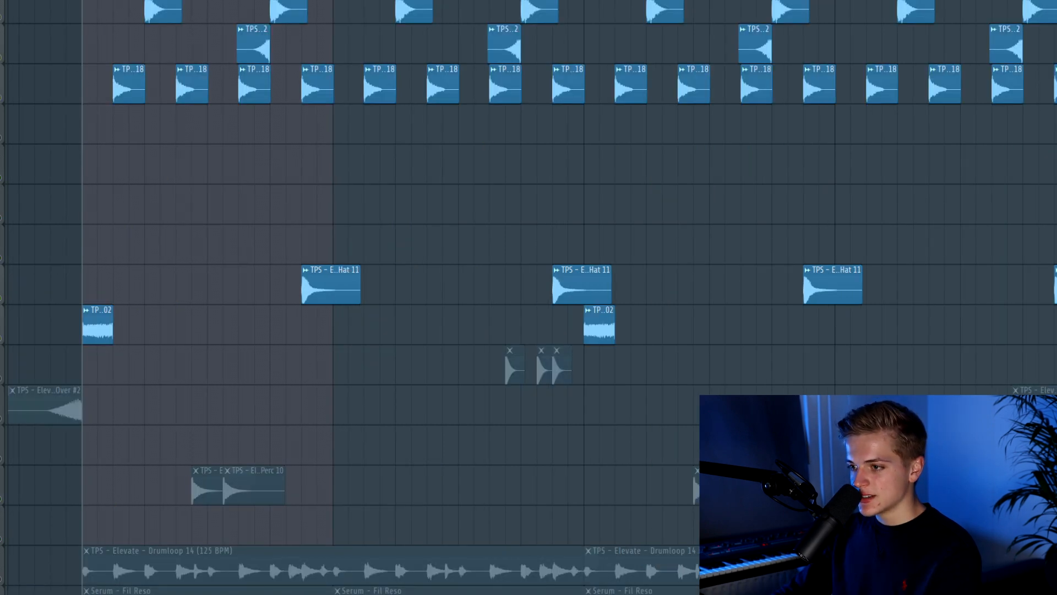
pyautogui.click(6, 374)
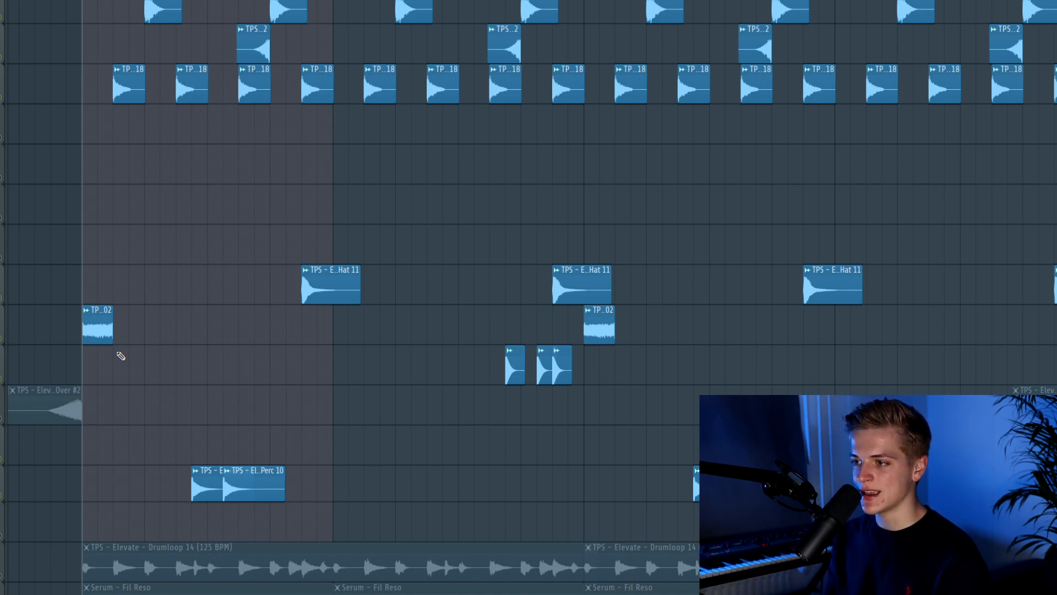
# - Place the playback position just before the first Perc 10 hits and play them with the drums
pyautogui.scroll(2, 144, 416)
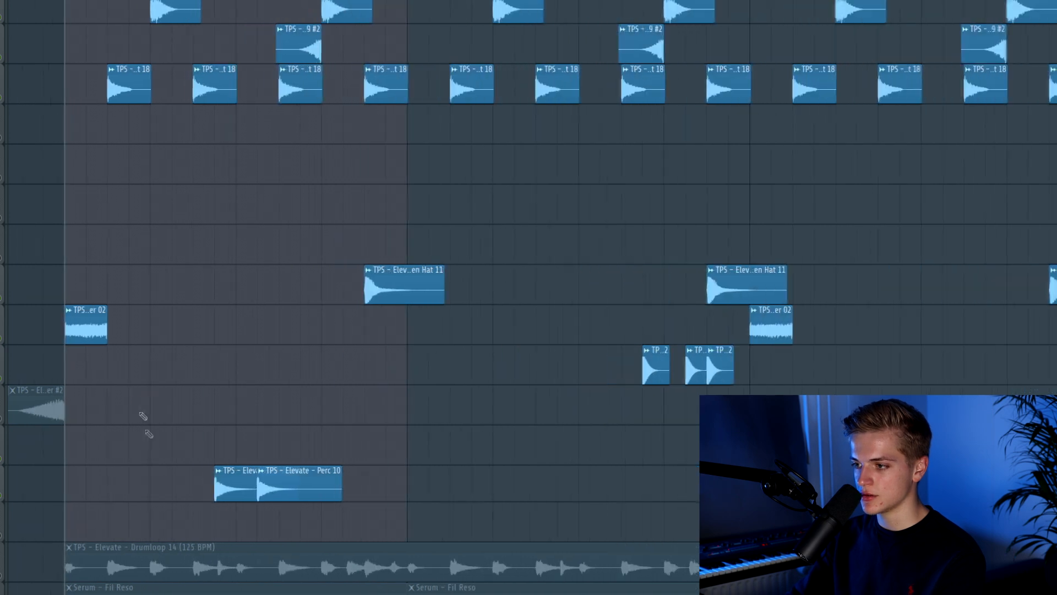
pyautogui.scroll(1, 194, 1)
pyautogui.click(194, 1)
pyautogui.press('space')
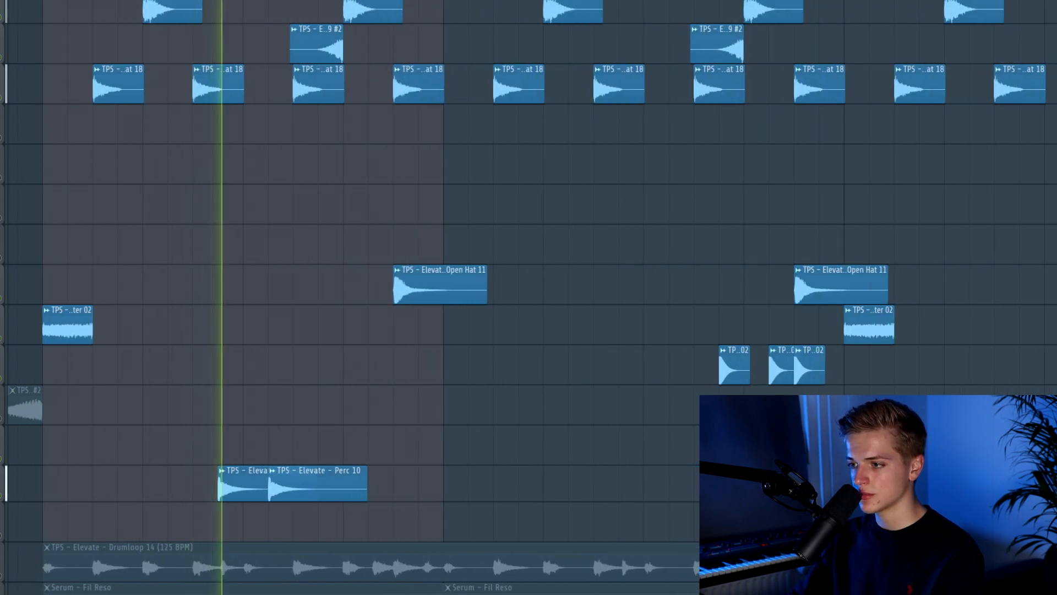
pyautogui.press('space')
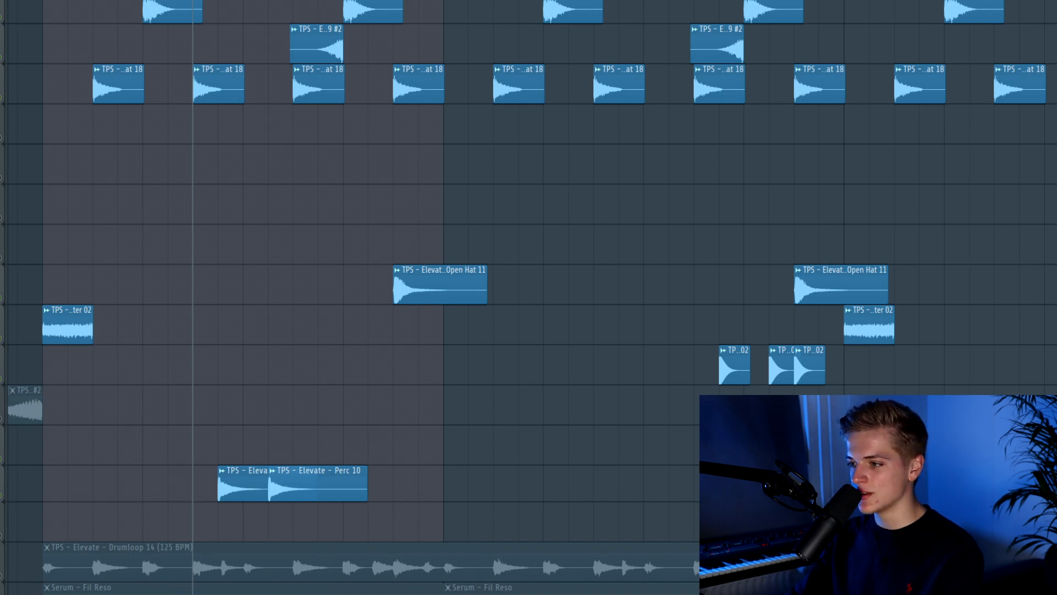
# - Select the second bar as the playback range and play from its middle to hear the short hits
pyautogui.scroll(-3, 168, 6)
pyautogui.moveTo(315, 1); pyautogui.dragTo(532, 19)
pyautogui.click(436, 1)
pyautogui.press('space')
pyautogui.press('space')
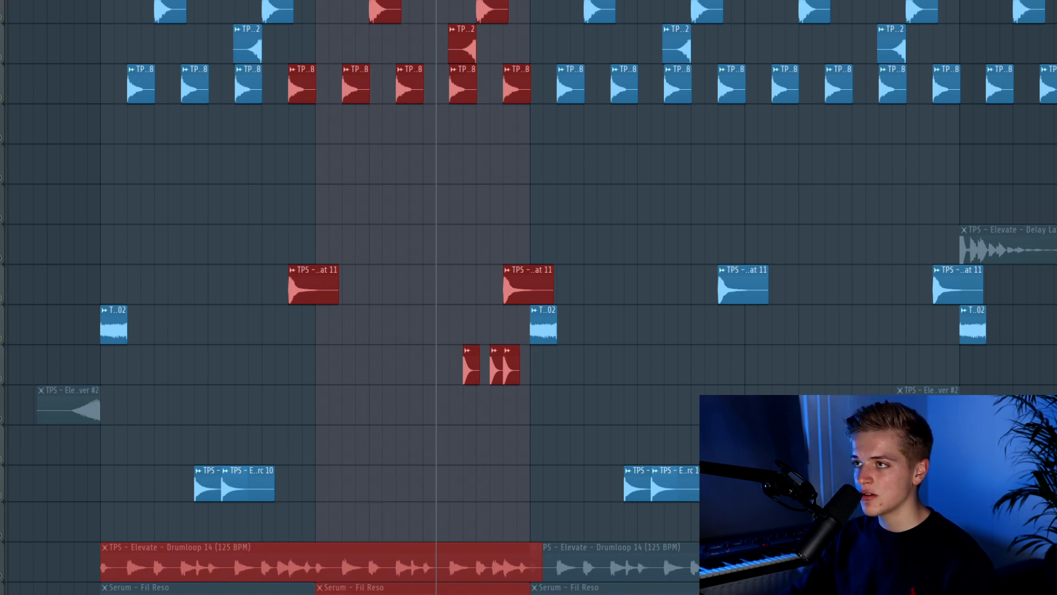
# - Play the following drum section, unmuting the short fill track above Drumloop 09 and the fill track directly above Drumloop 14
pyautogui.click(166, 1)
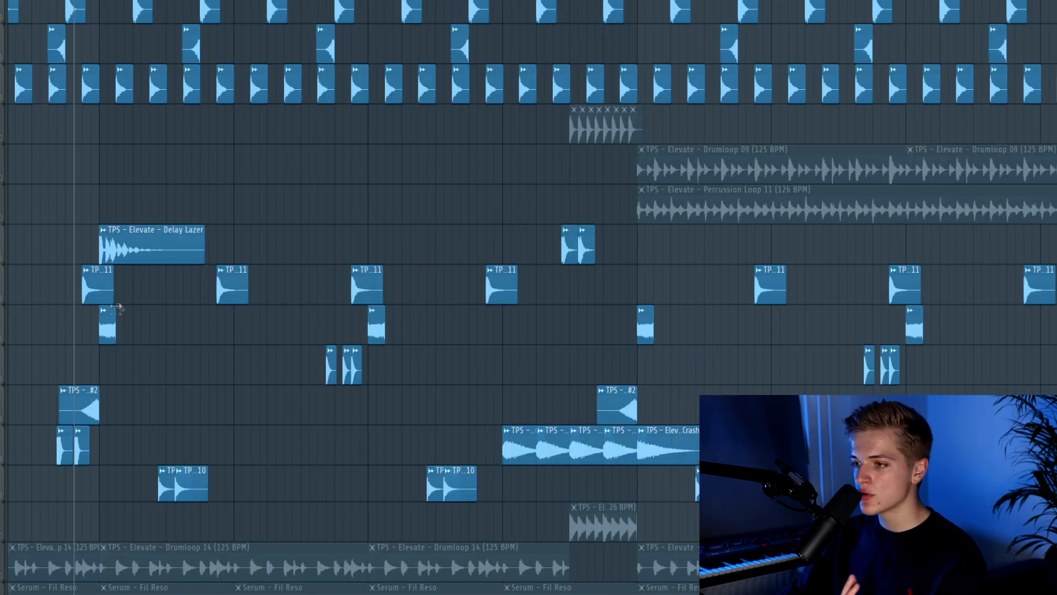
pyautogui.press('space')
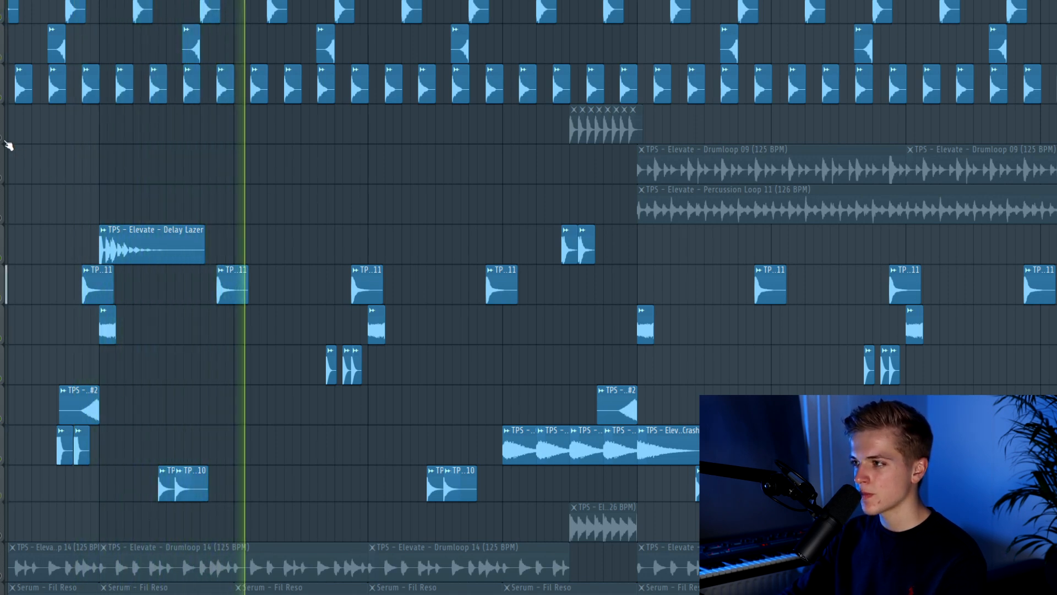
pyautogui.click(2, 137)
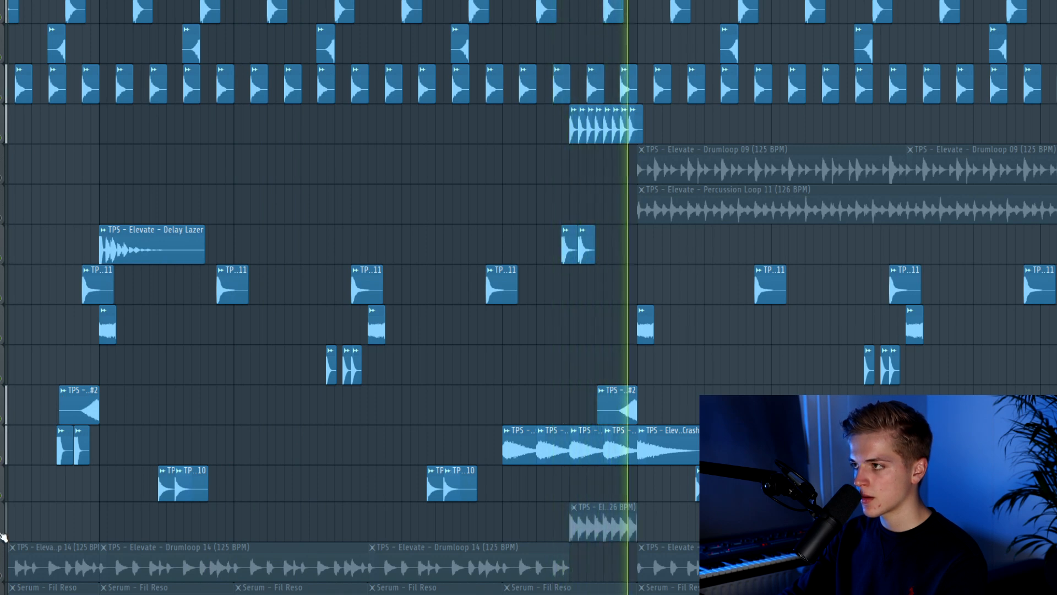
pyautogui.click(2, 534)
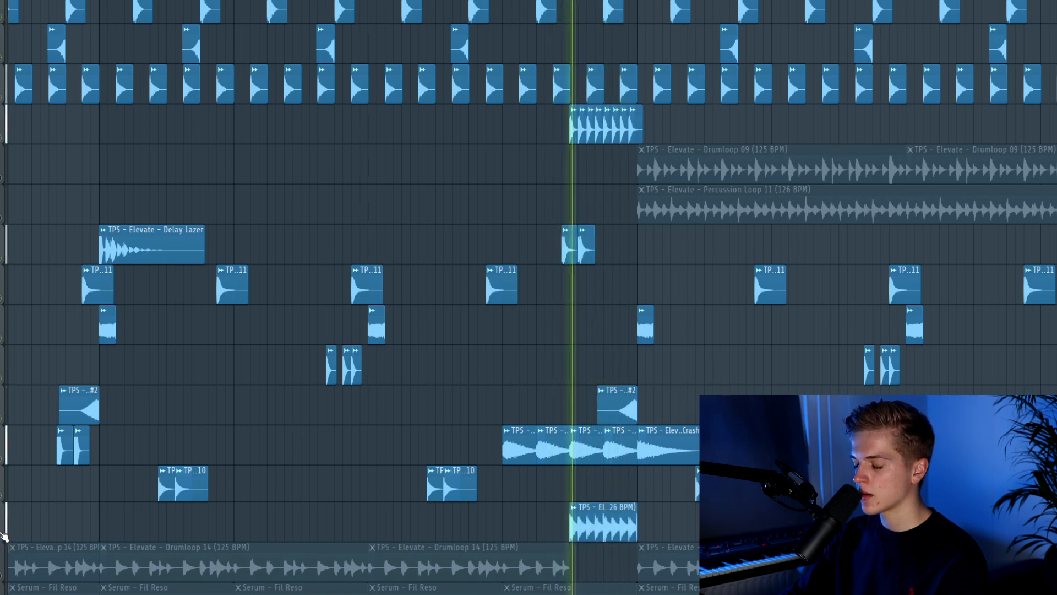
pyautogui.press('space')
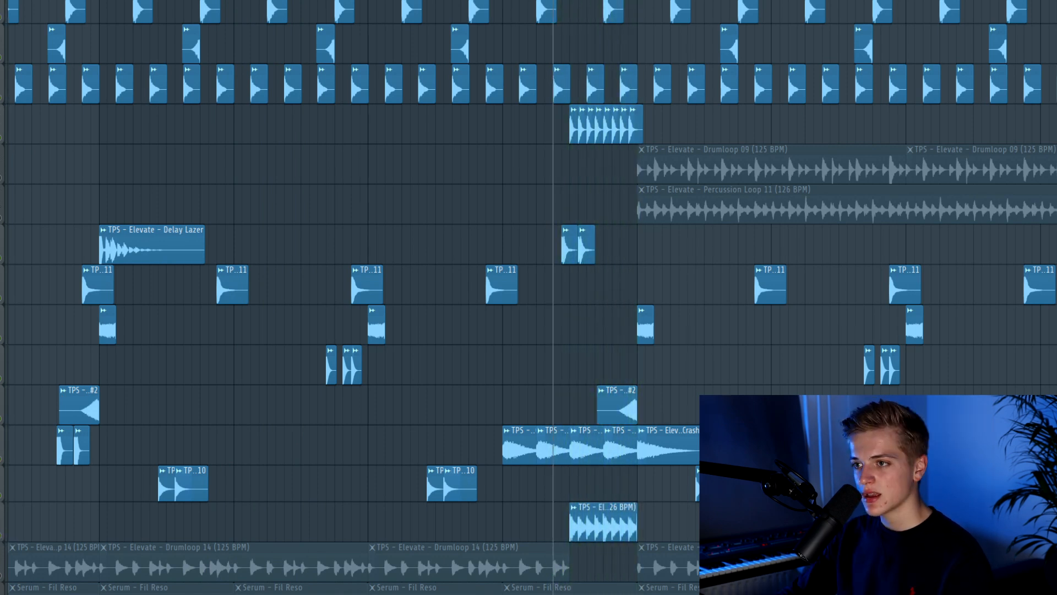
# - Unmute the Drumloop 09 and Percussion Loop 11 tracks and leave only these two and Drumloop 14 audible
pyautogui.click(1, 177)
pyautogui.click(2, 217)
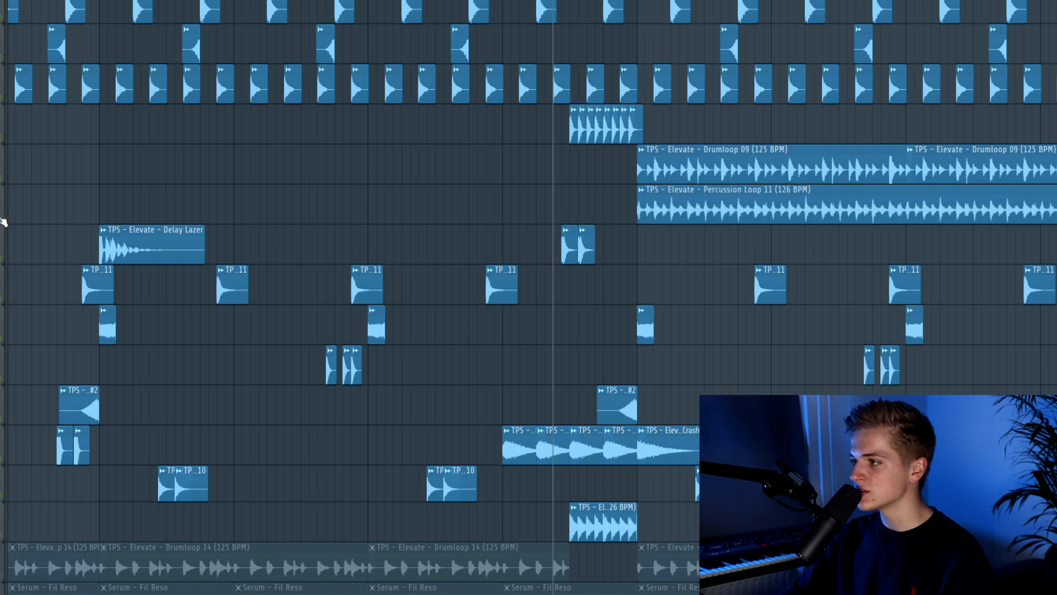
pyautogui.rightClick(1, 218)
pyautogui.click(2, 178)
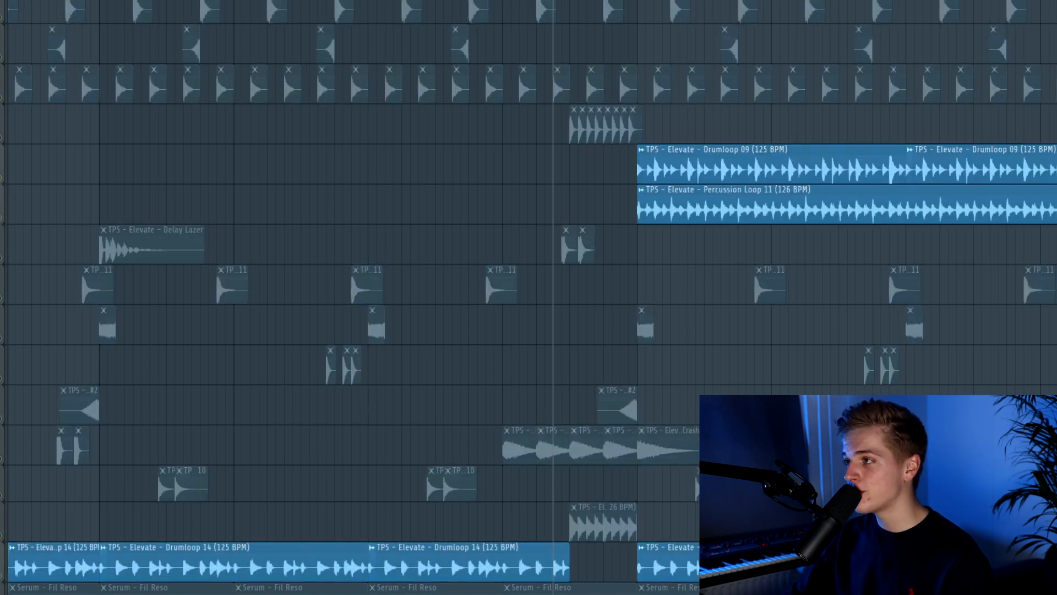
# - Move the playback position to the start of Drumloop 09 and play the loops on their own
pyautogui.moveTo(611, 1); pyautogui.dragTo(639, 12)
pyautogui.press('space')
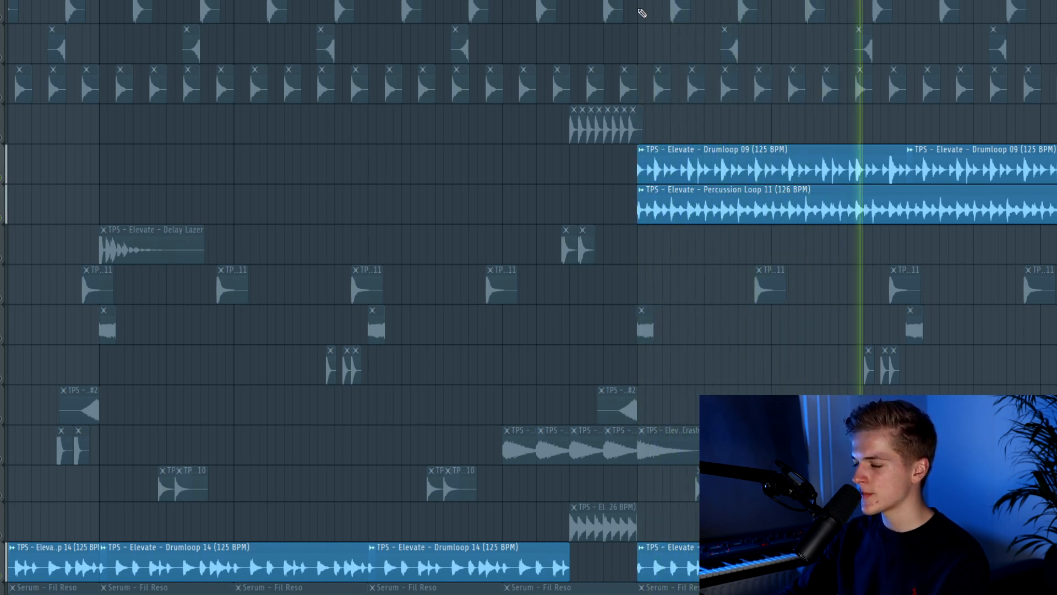
pyautogui.press('space')
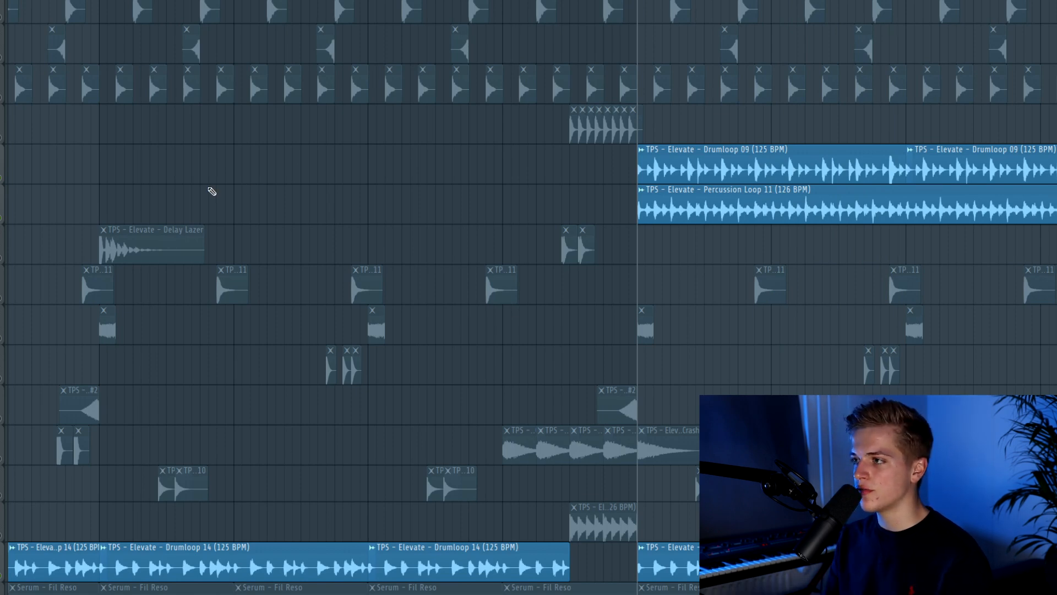
# - Look over the whole drum arrangement and place the playback position at the first kick
pyautogui.scroll(4, 385, 198)
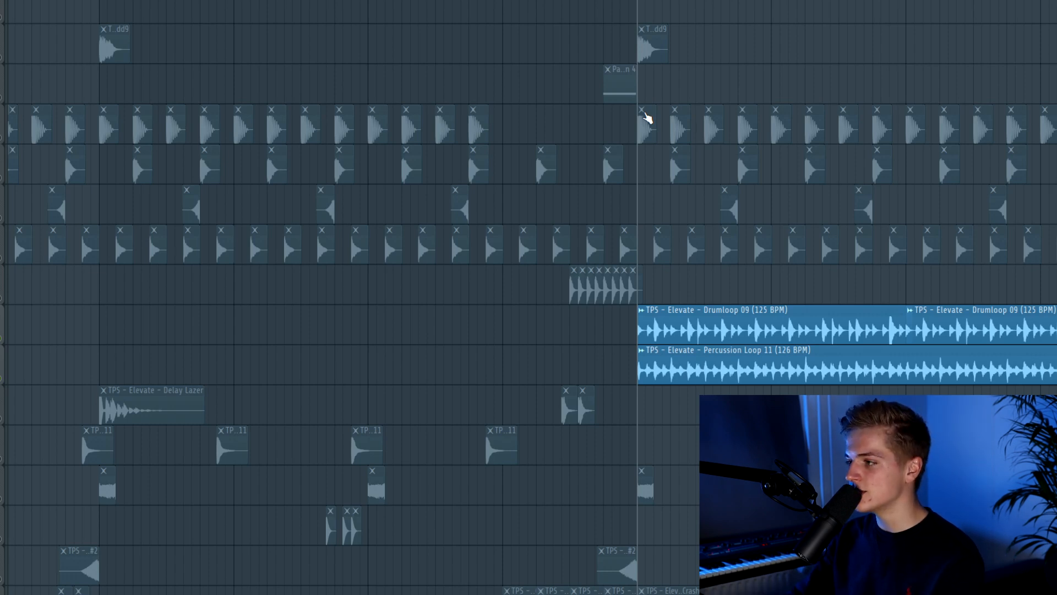
pyautogui.scroll(-4, 646, 117)
pyautogui.scroll(-5, 627, 135)
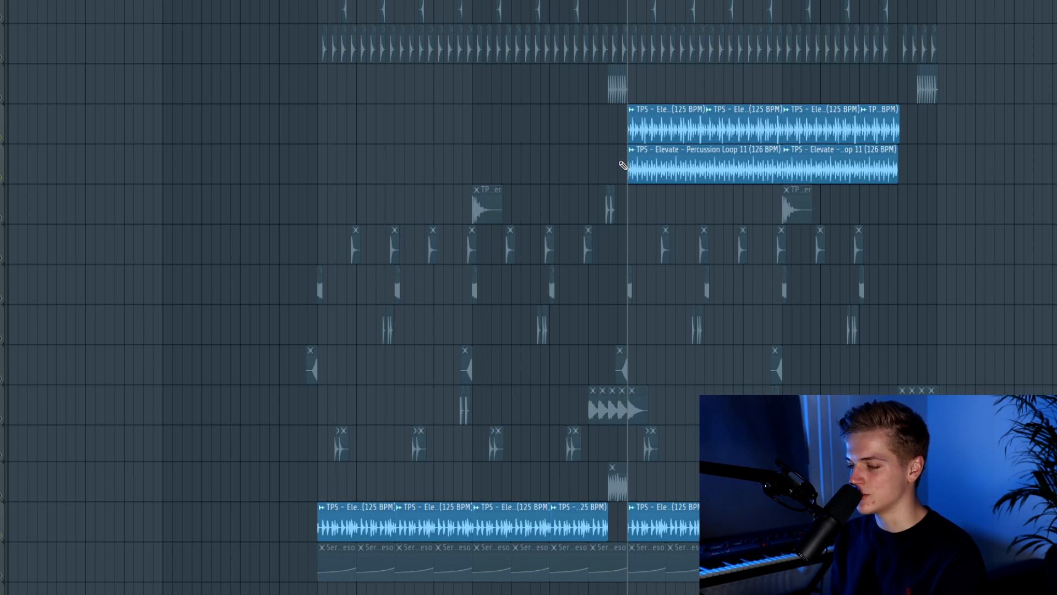
pyautogui.scroll(5, 760, 34)
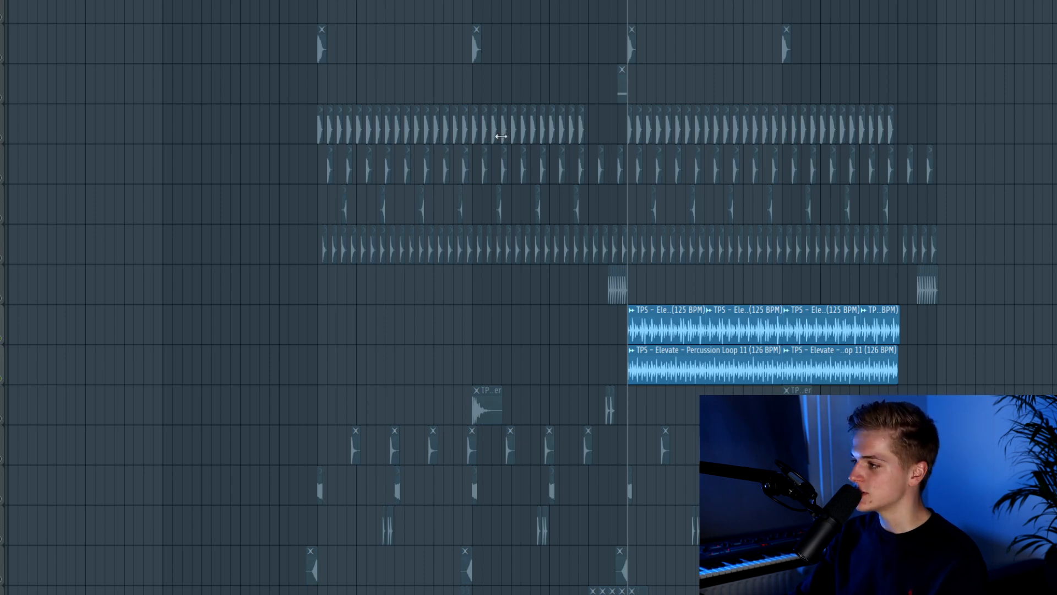
pyautogui.click(317, 1)
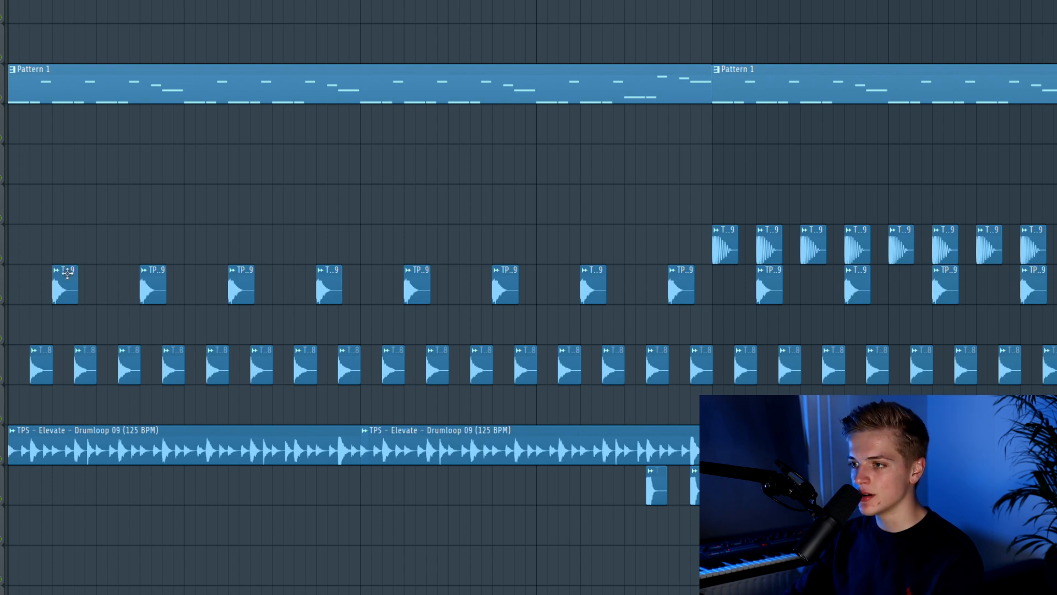
# - Select the clap, hat and Drumloop 09 clips under Pattern 1 and examine the percussion loop, fill, laser buildup, downlifter and uplifter clips
pyautogui.moveTo(22, 290); pyautogui.dragTo(1054, 506)
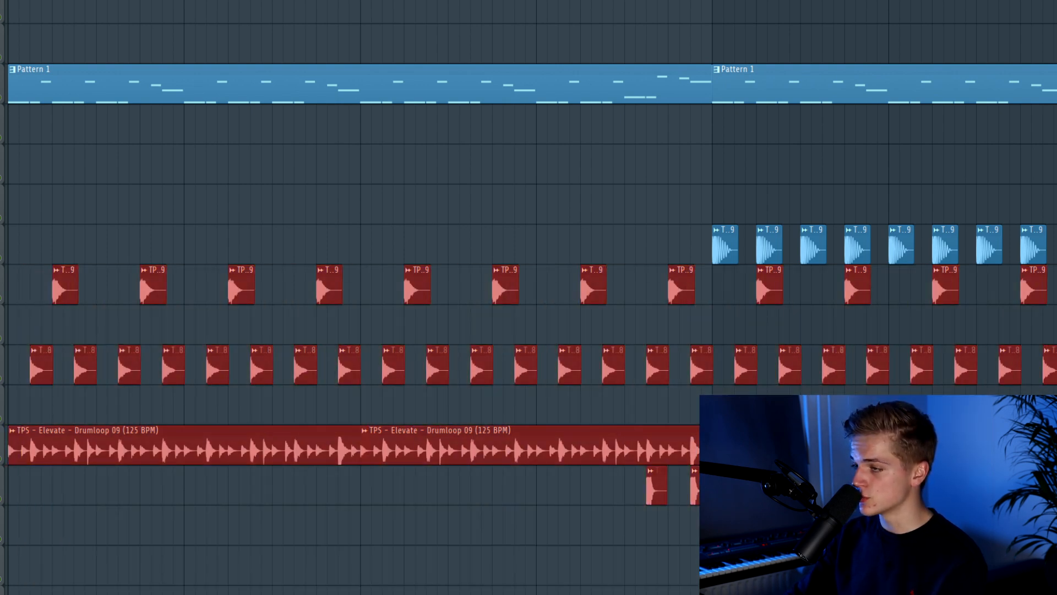
pyautogui.scroll(-7, 551, 330)
pyautogui.scroll(-4, 272, 418)
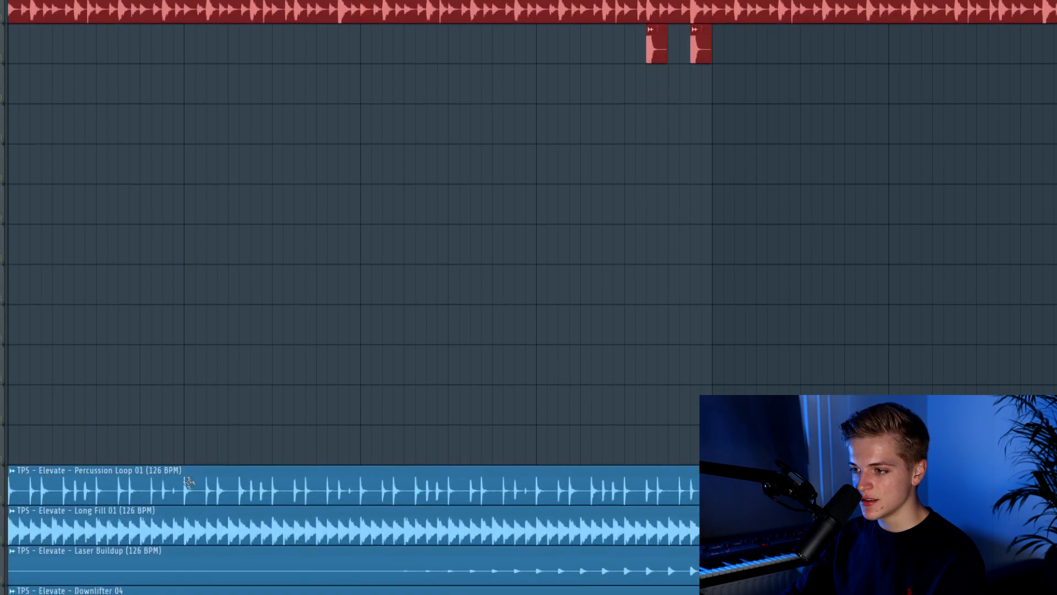
pyautogui.scroll(-2, 176, 504)
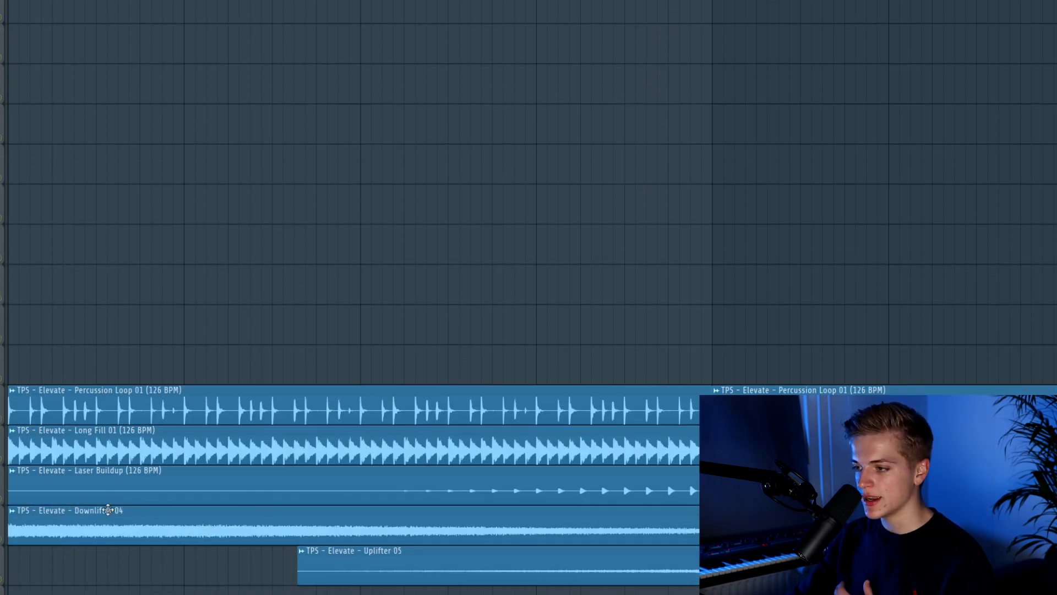
pyautogui.scroll(-1, 111, 510)
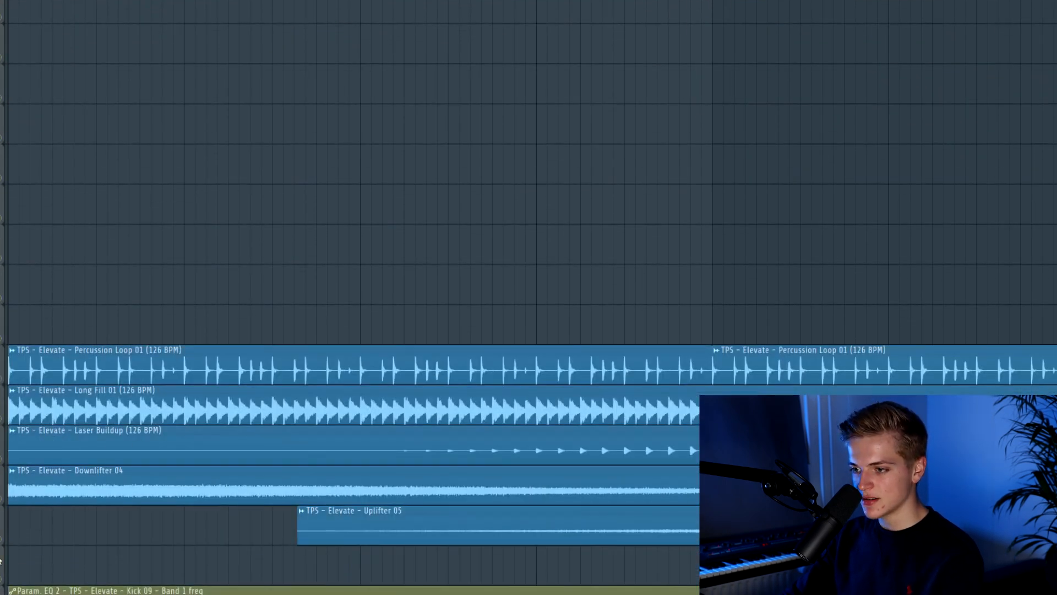
# - Isolate the percussion loop, long fill, laser buildup, downlifter and uplifter tracks, play them together and stop playback
pyautogui.rightClick(3, 576)
pyautogui.moveTo(5, 549); pyautogui.dragTo(7, 384)
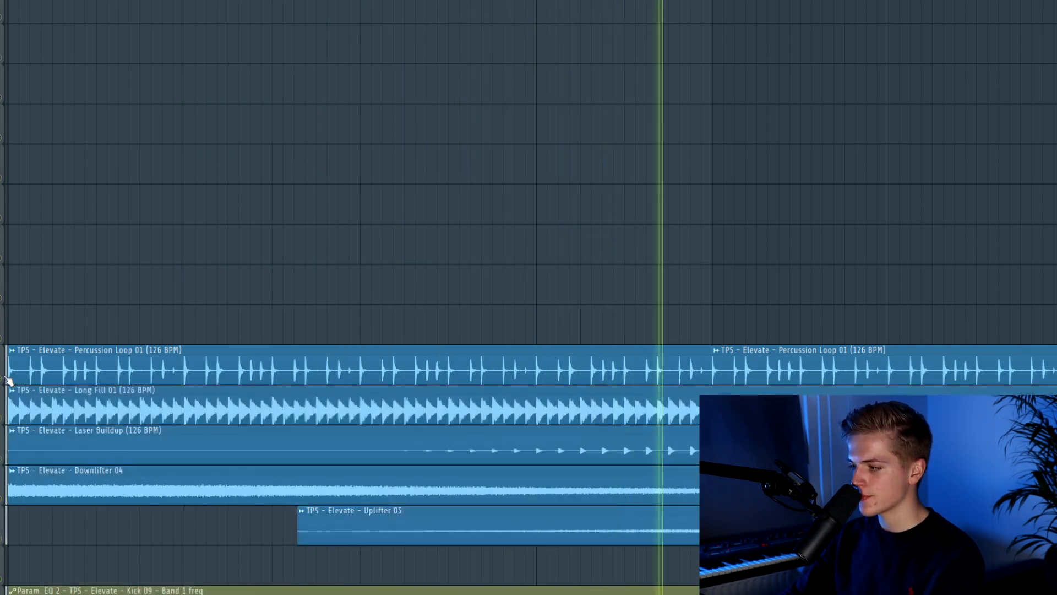
pyautogui.press('space')
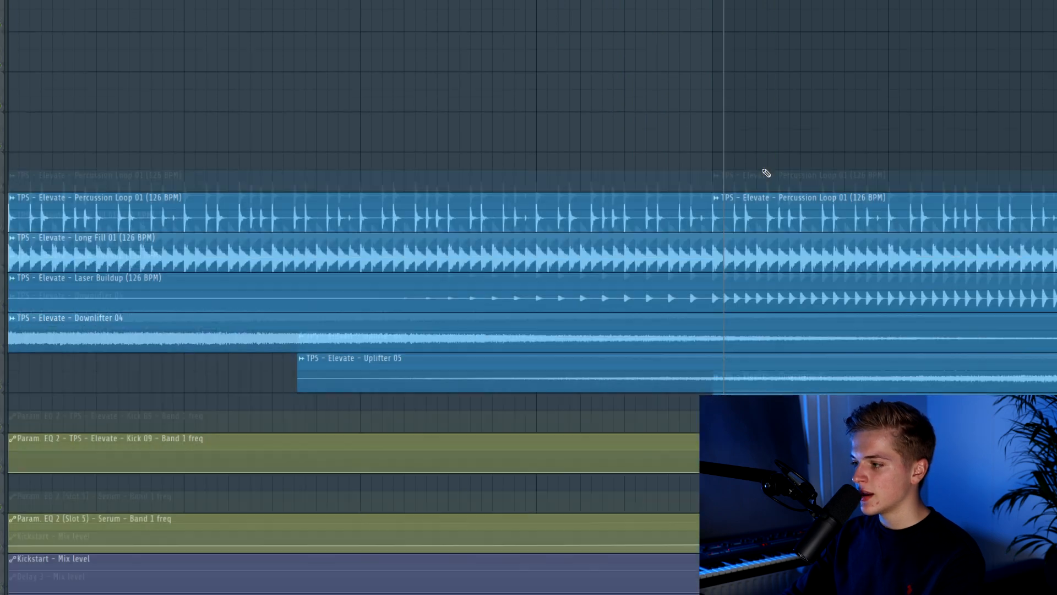
# - Leave only the Serum Fil Cutoff automation and Pattern 1 tracks audible among the bass and drum layers and play them
pyautogui.scroll(-5, 767, 169)
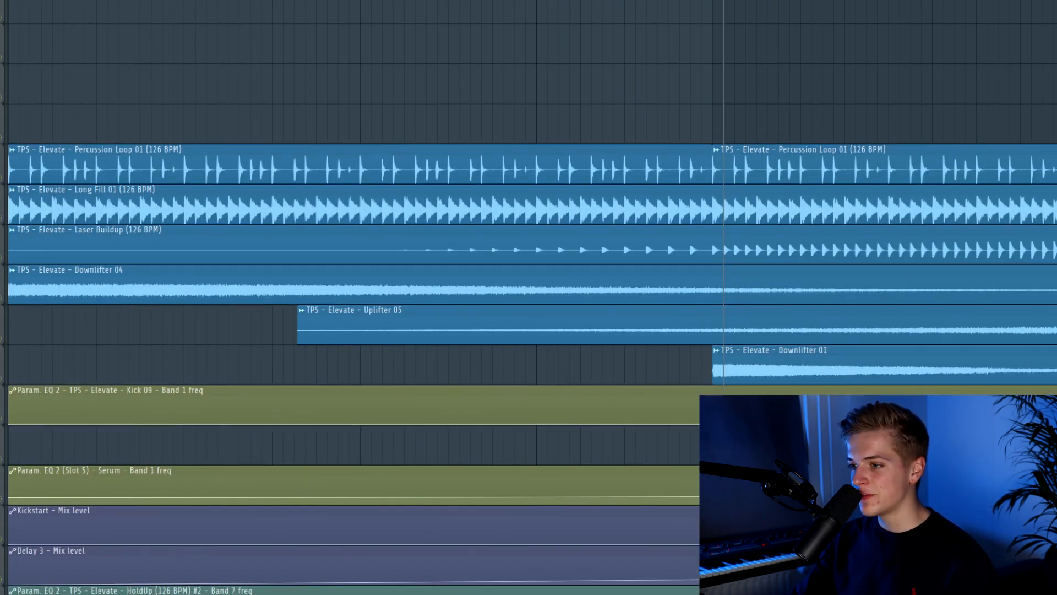
pyautogui.scroll(-1, 737, 390)
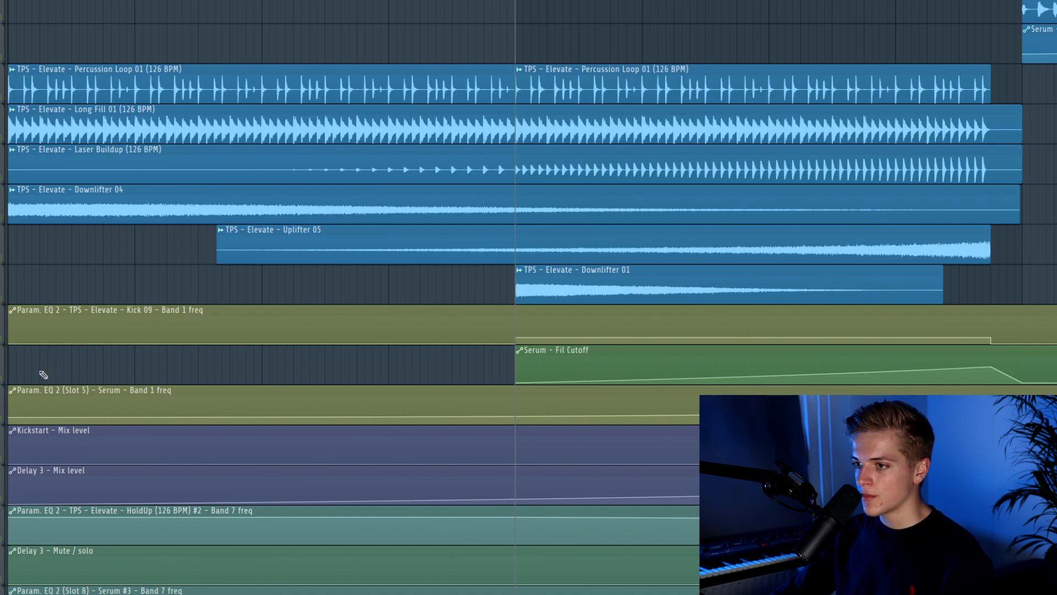
pyautogui.rightClick(2, 380)
pyautogui.scroll(12, 35, 312)
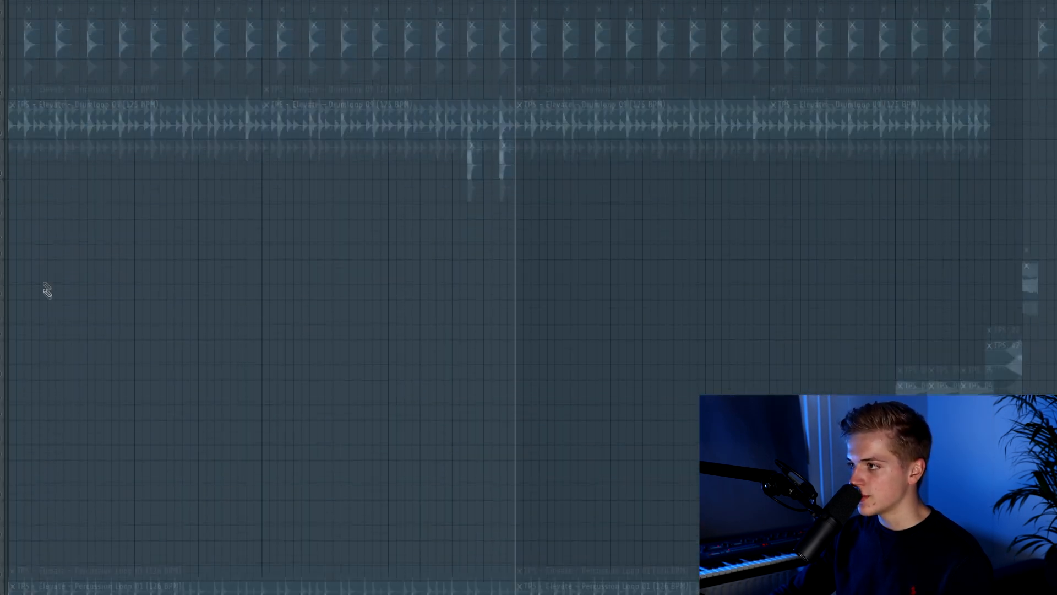
pyautogui.rightClick(3, 139)
pyautogui.press('space')
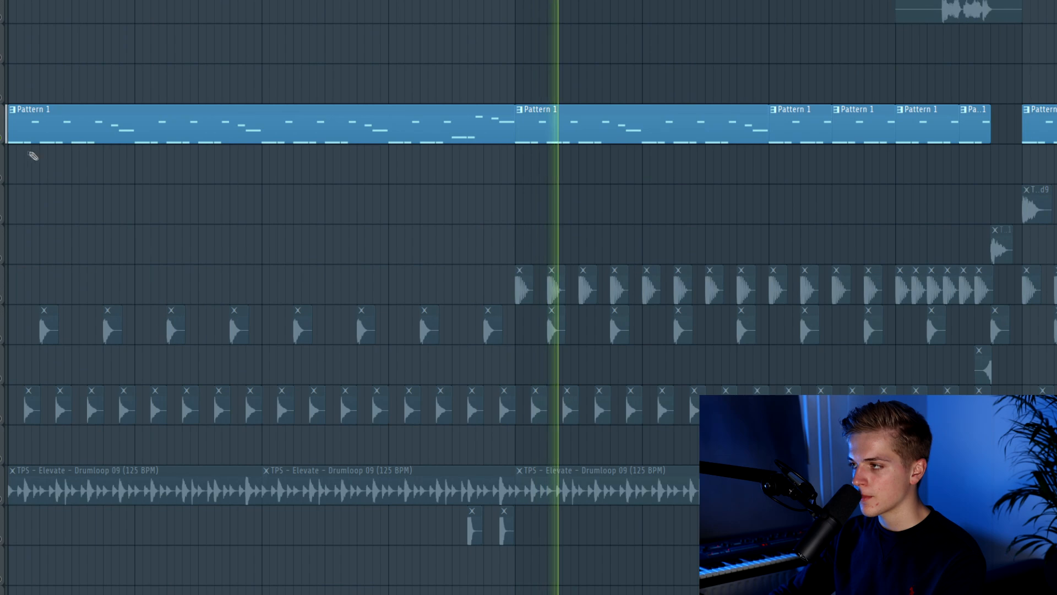
# - Follow the Serum Fil Cutoff automation clip during playback, stop it and unmute the drum, loop and effect tracks
pyautogui.scroll(-7, 55, 159)
pyautogui.scroll(-10, 70, 163)
pyautogui.scroll(1, 377, 2)
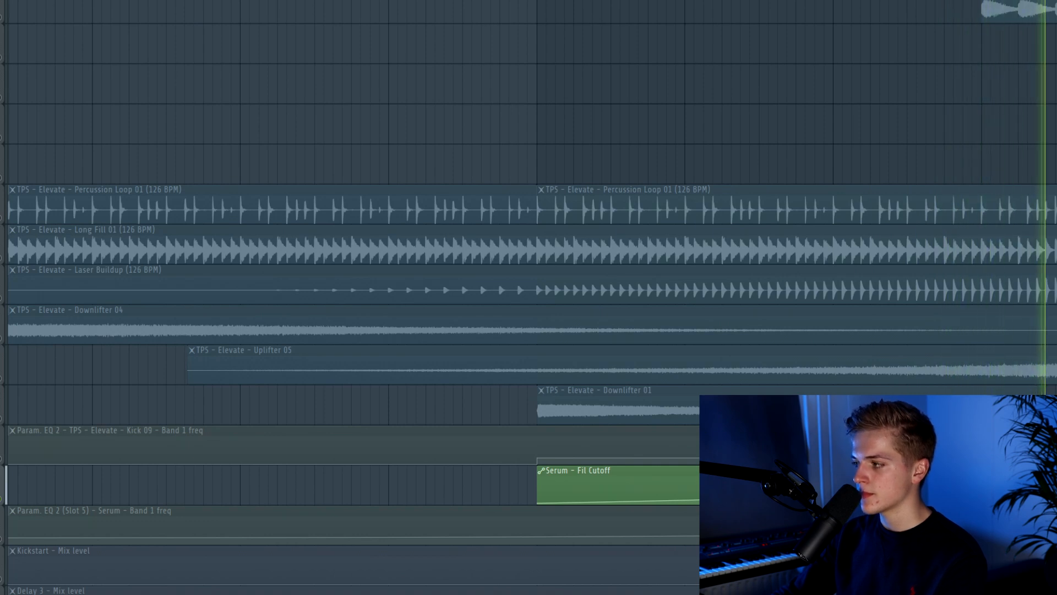
pyautogui.scroll(1, 391, 47)
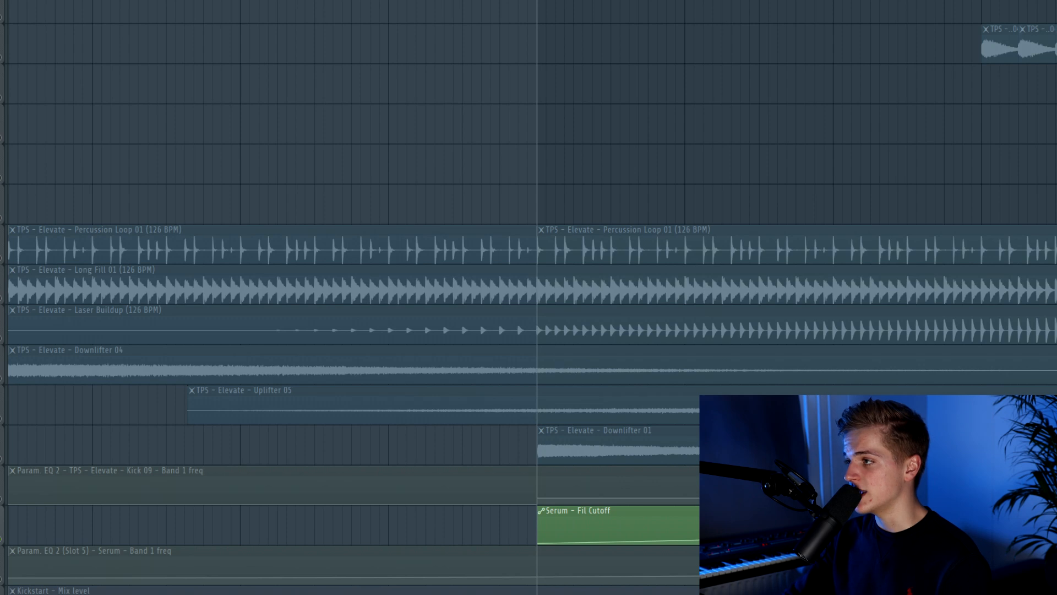
pyautogui.scroll(17, 583, 2)
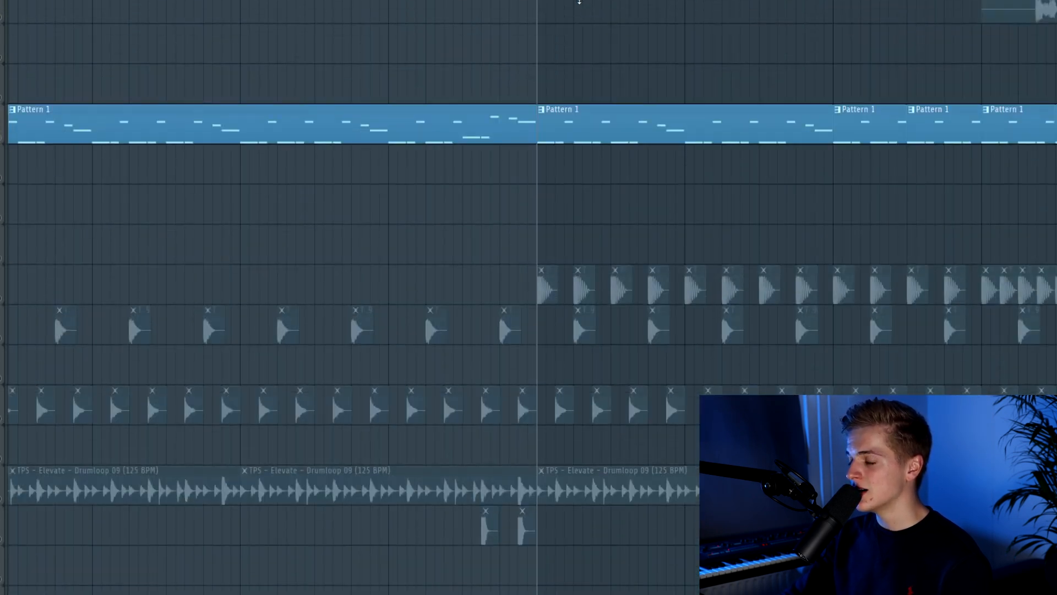
pyautogui.scroll(-13, 52, 74)
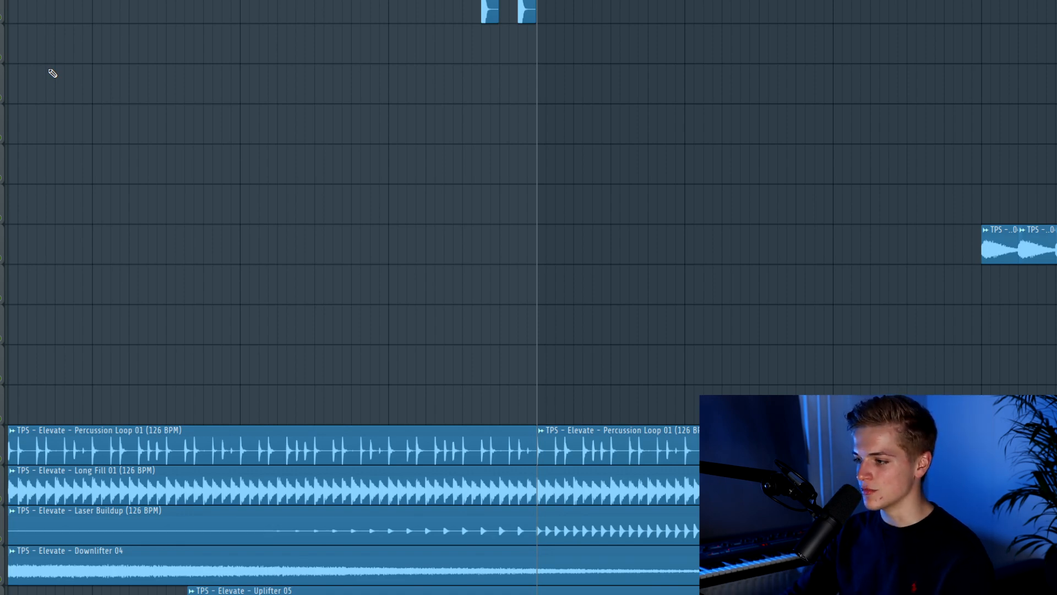
# - Examine the Delay 3 Mix level automation with its Fruity Delay 3 effect and close all plugin windows
pyautogui.scroll(-13, 10, 94)
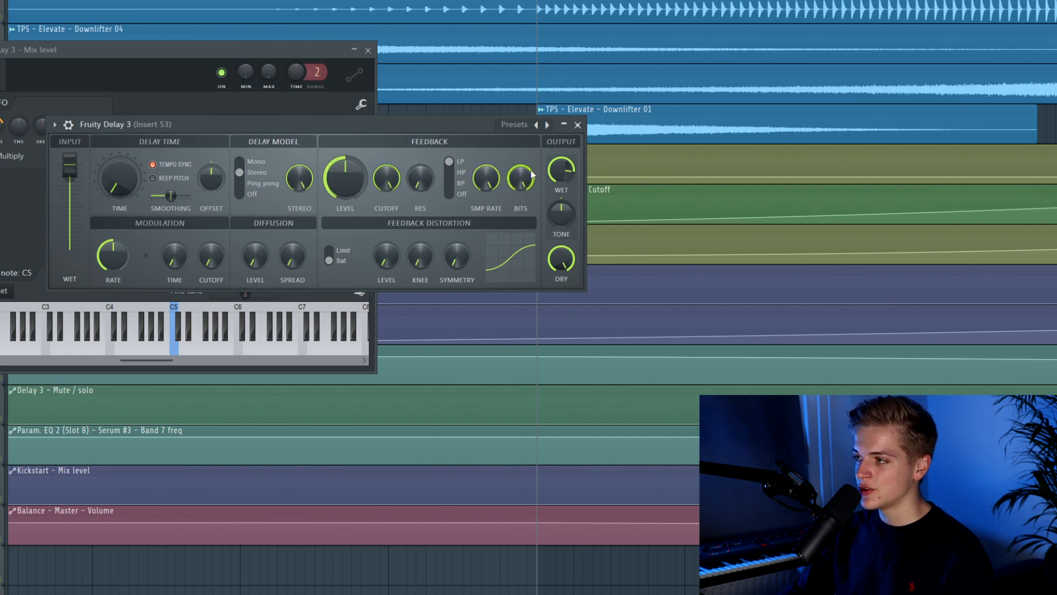
pyautogui.press('F12')
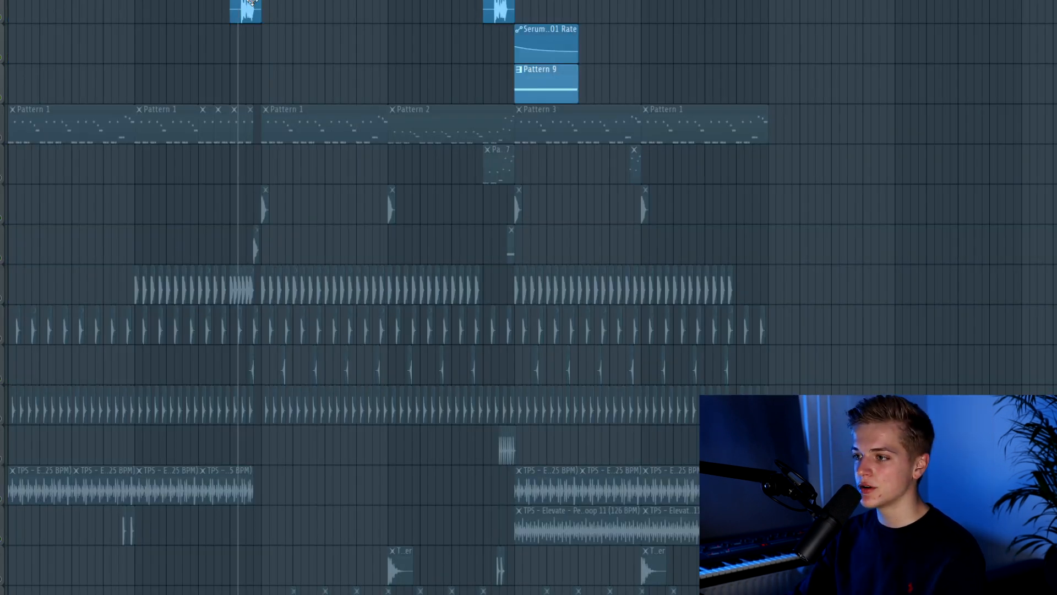
# - Make all muted tracks audible again and play the full arrangement from its start
pyautogui.hotkey('ctrl', 'a')
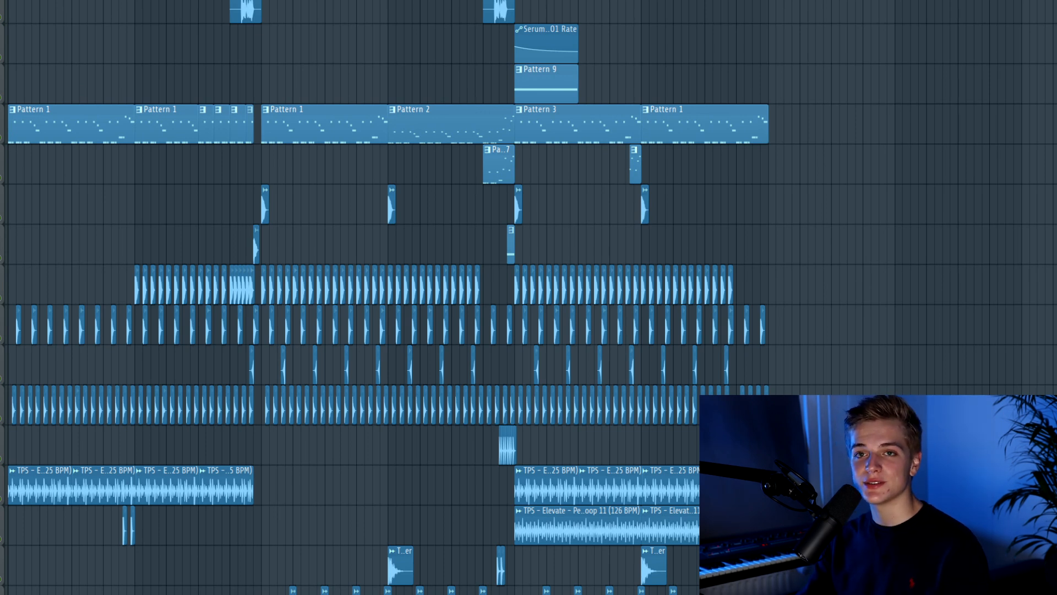
pyautogui.press('space')
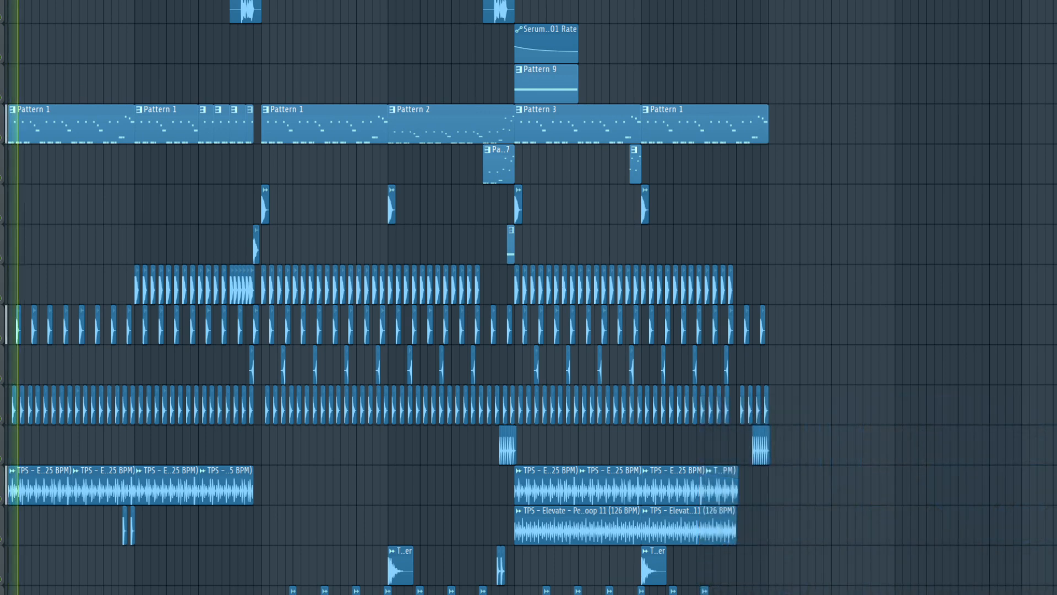